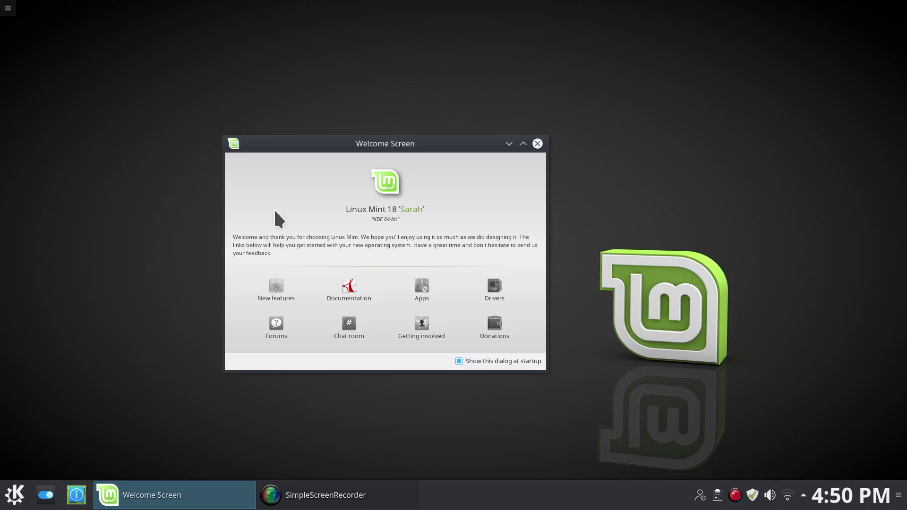
Step: Drag the Welcome Screen up-left, then back right and down to sit near the desktop centre
left_click_drag(461, 144, 378, 126)
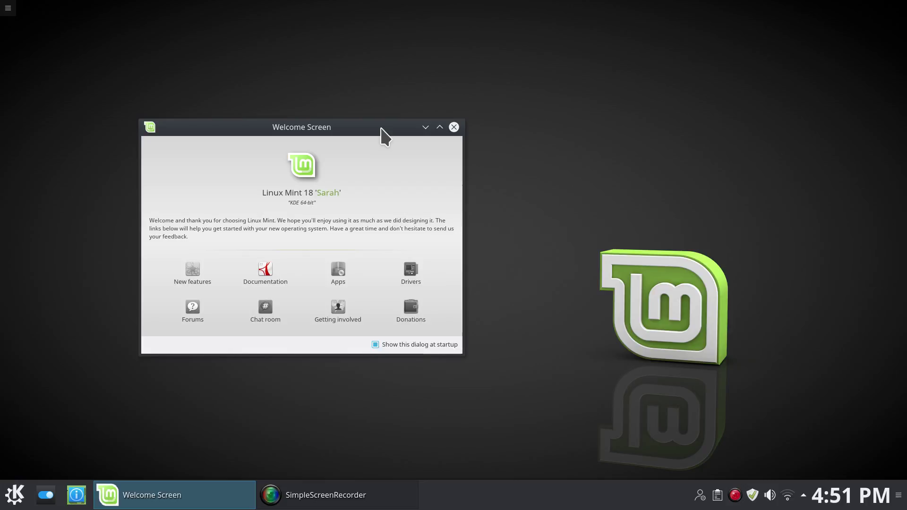
left_click_drag(373, 128, 490, 146)
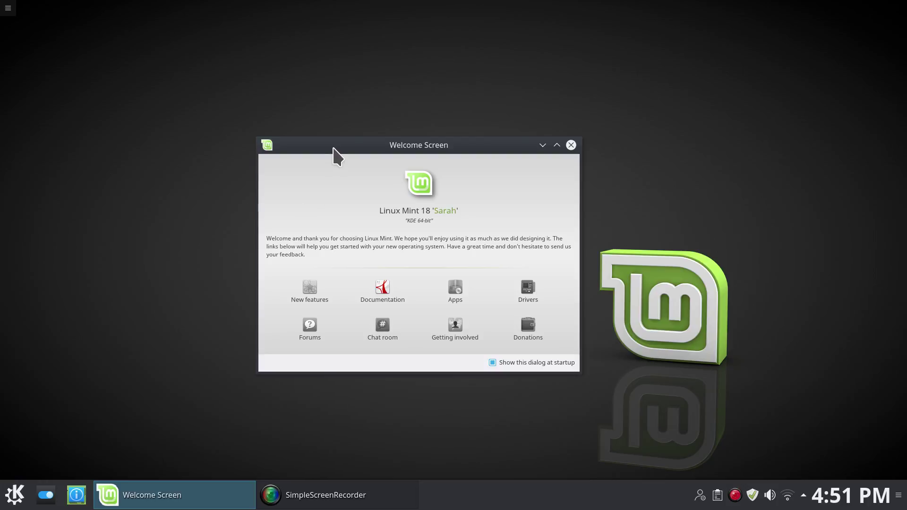
left_click_drag(333, 148, 329, 109)
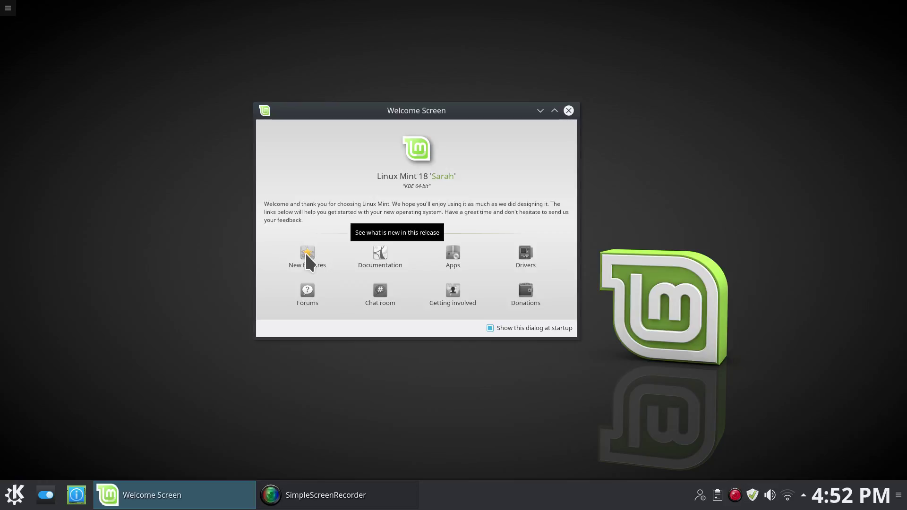
left_click(527, 256)
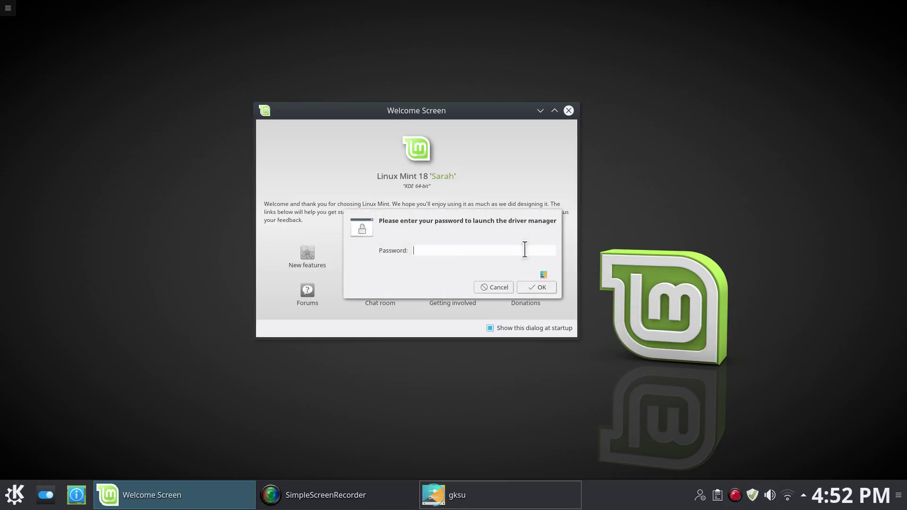
type("********")
key("Return")
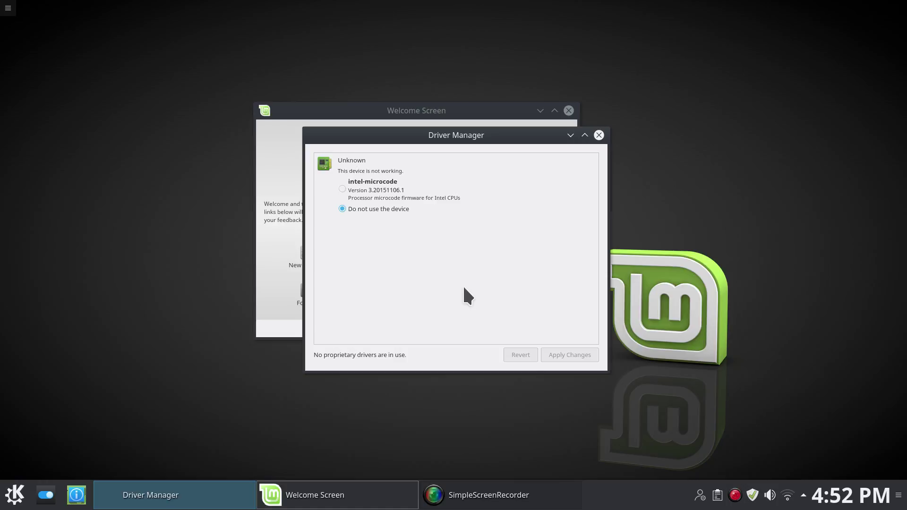
left_click(599, 135)
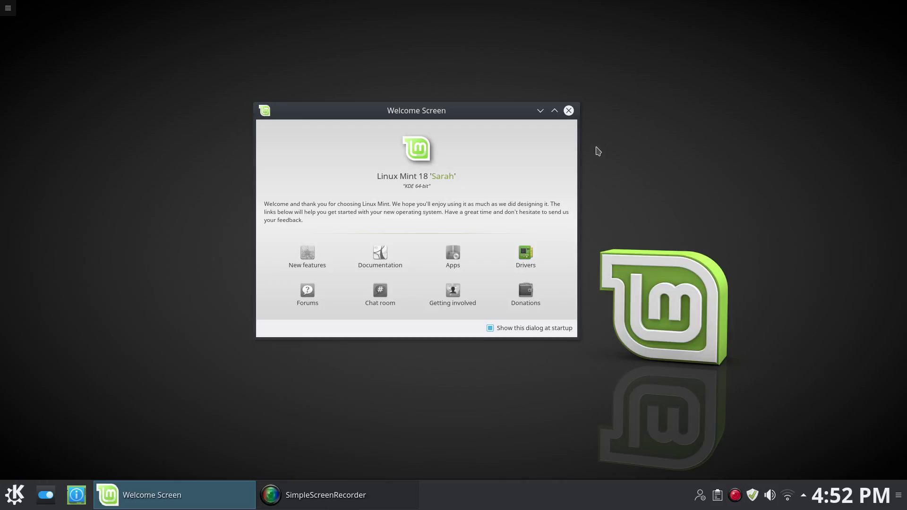
Step: Nudge the Welcome Screen up and right, then close it
left_click_drag(482, 111, 522, 101)
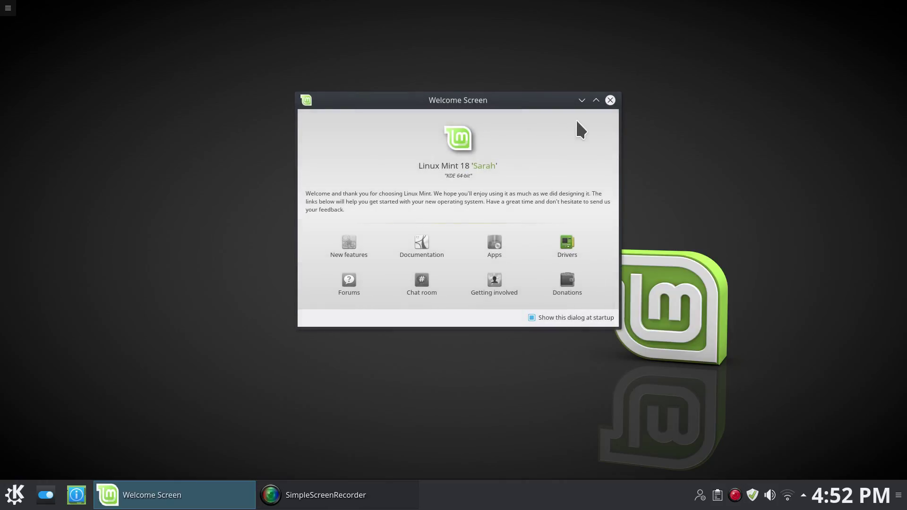
left_click(611, 100)
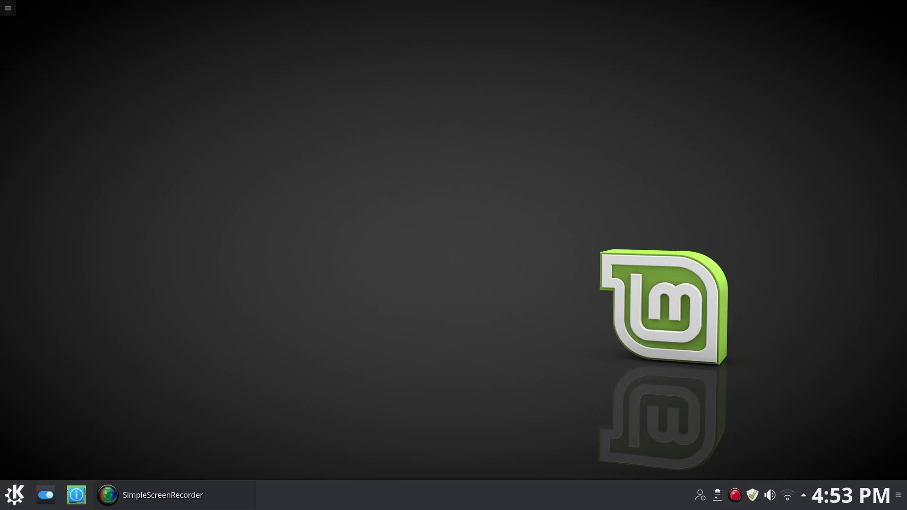
Step: Switch the launcher to Application Dashboard via Alternatives and open its full-screen view
key("super")
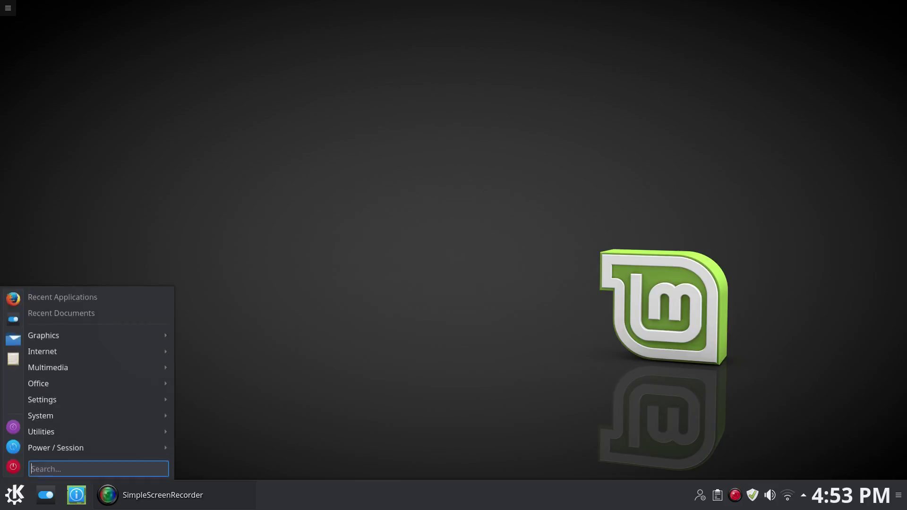
right_click(14, 494)
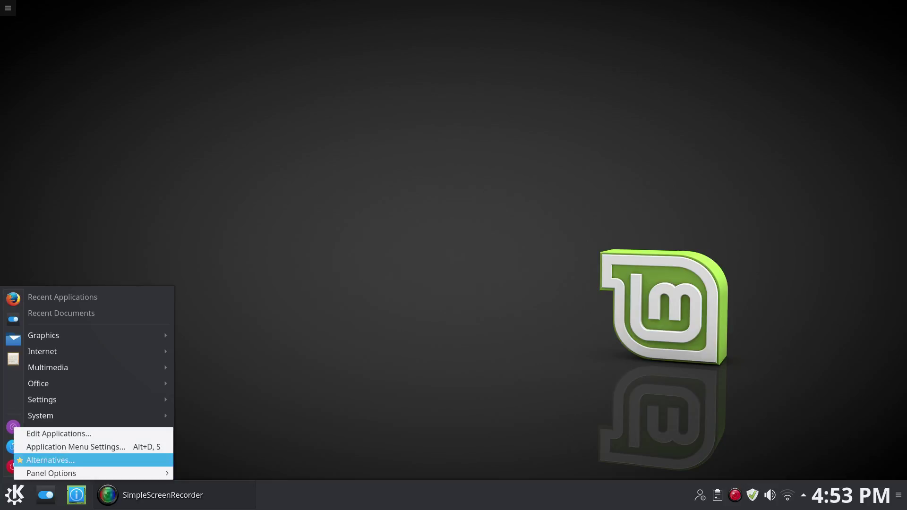
left_click(50, 460)
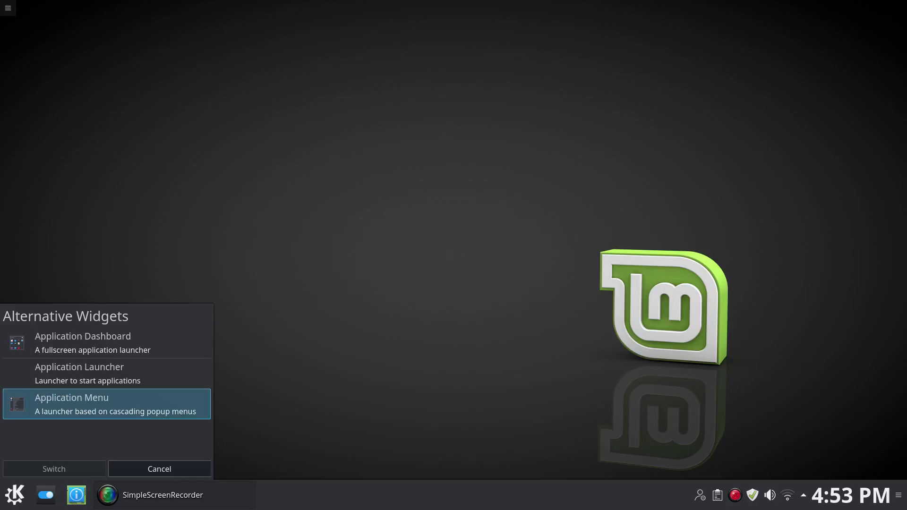
left_click(83, 342)
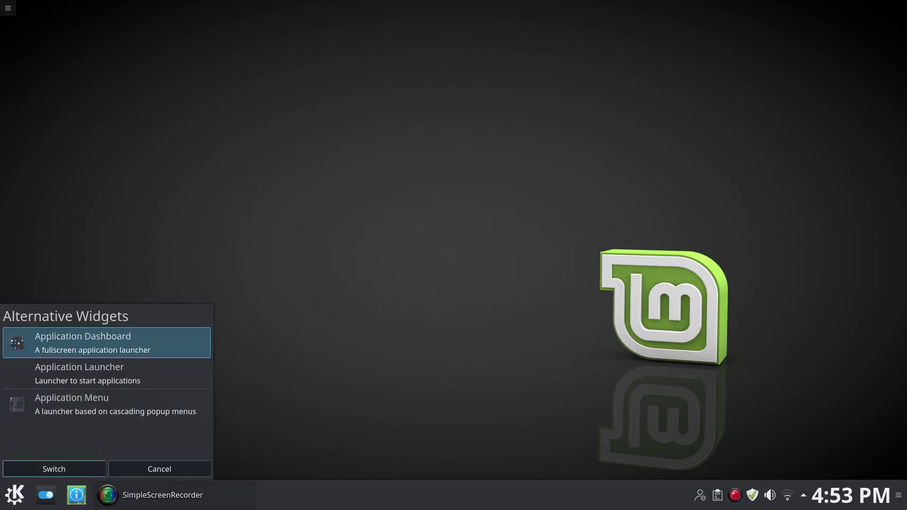
left_click(54, 469)
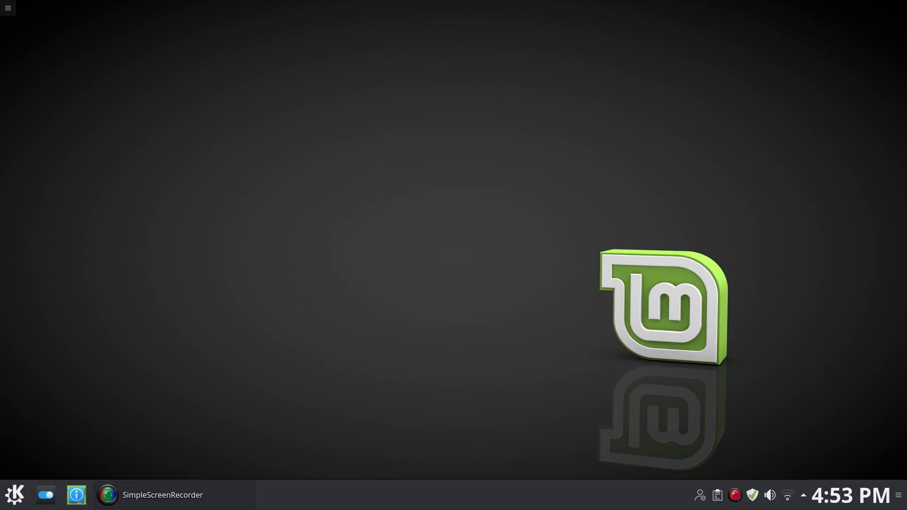
left_click(15, 494)
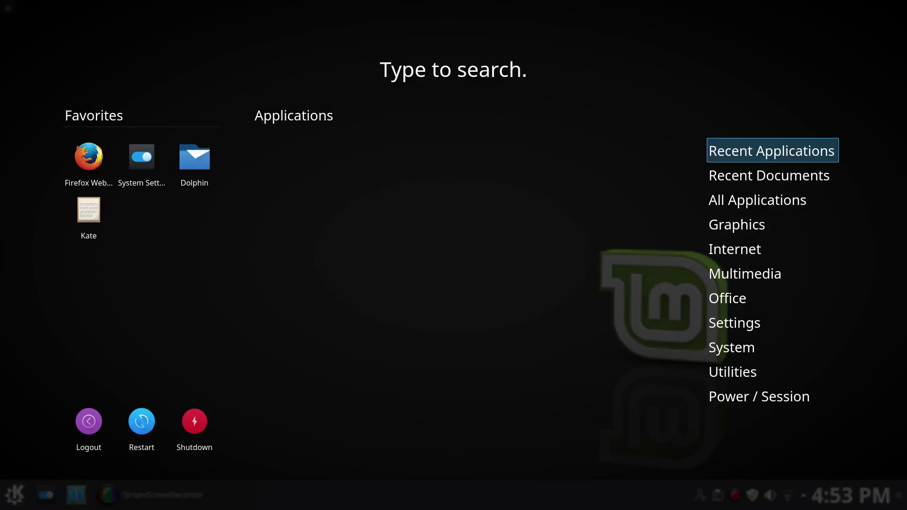
Step: Close the Dashboard and switch the launcher to the tabbed Application Launcher
key("Escape")
right_click(16, 495)
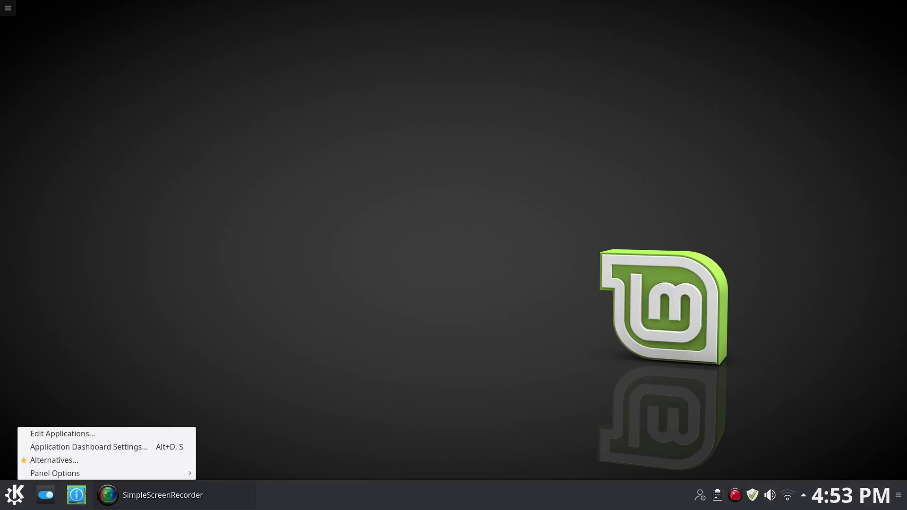
left_click(54, 460)
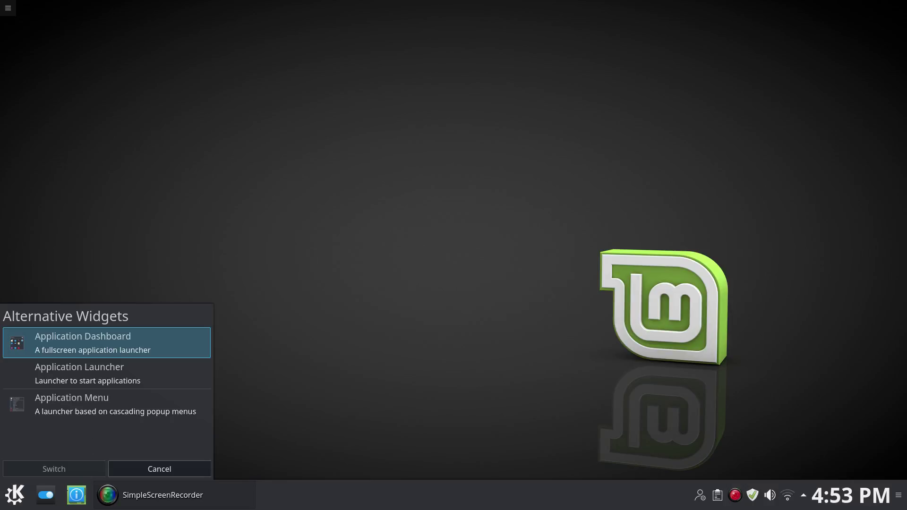
left_click(80, 374)
left_click(54, 469)
Step: Open the Application Launcher and browse its Applications, Computer and Leave sections
left_click(15, 494)
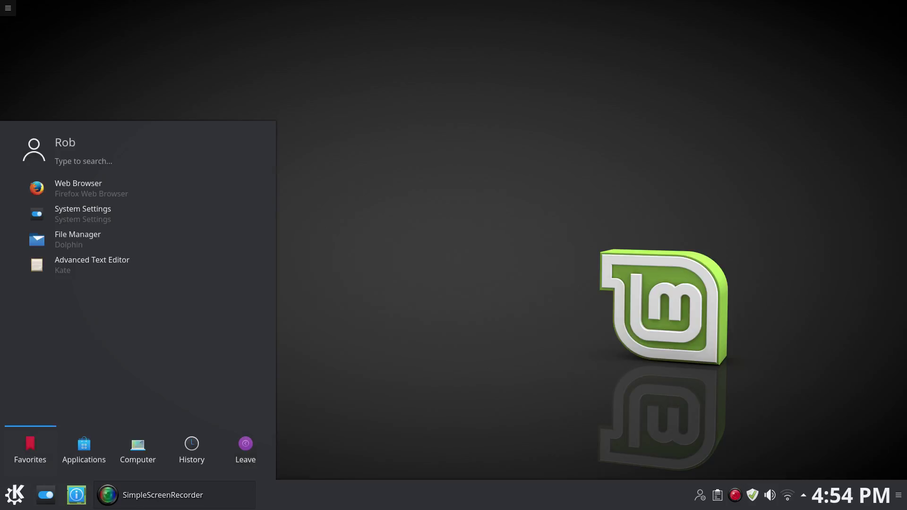
key("Right")
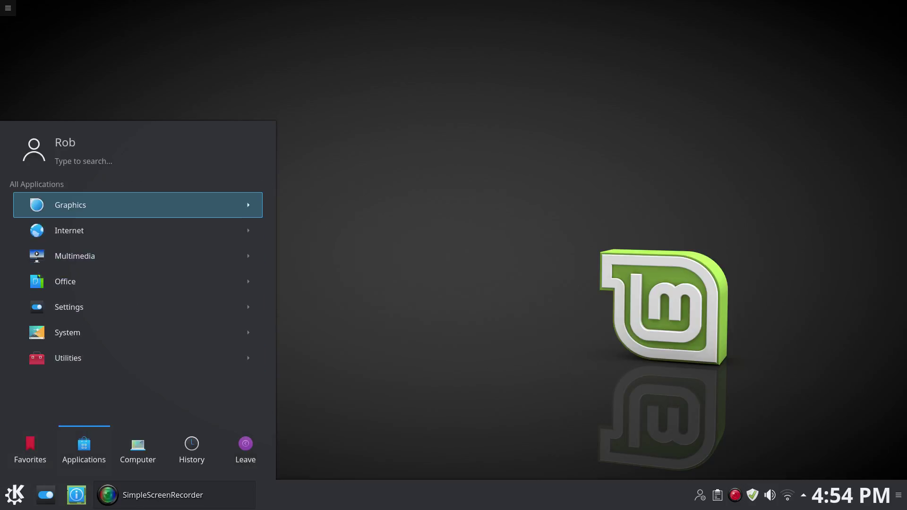
key("Down")
key("Down")
key("Down")
key("Down")
key("Down")
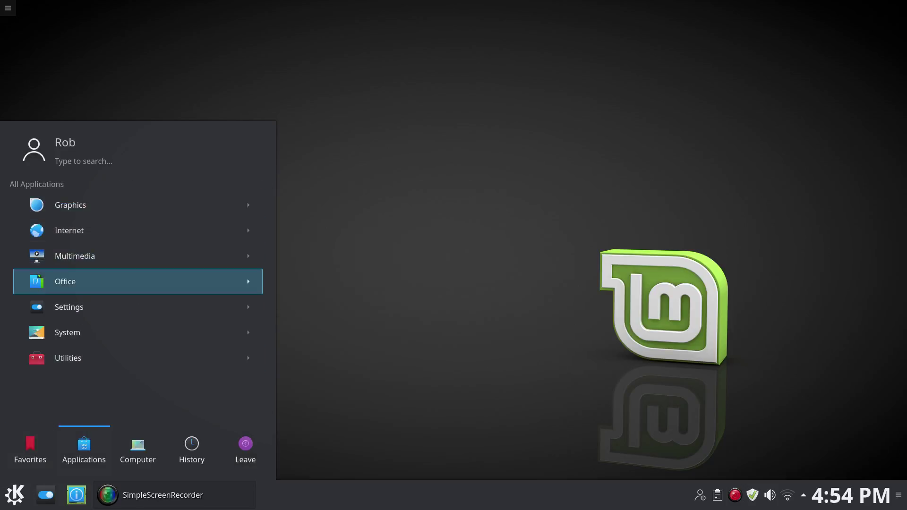
key("Right")
key("Right")
key("Right")
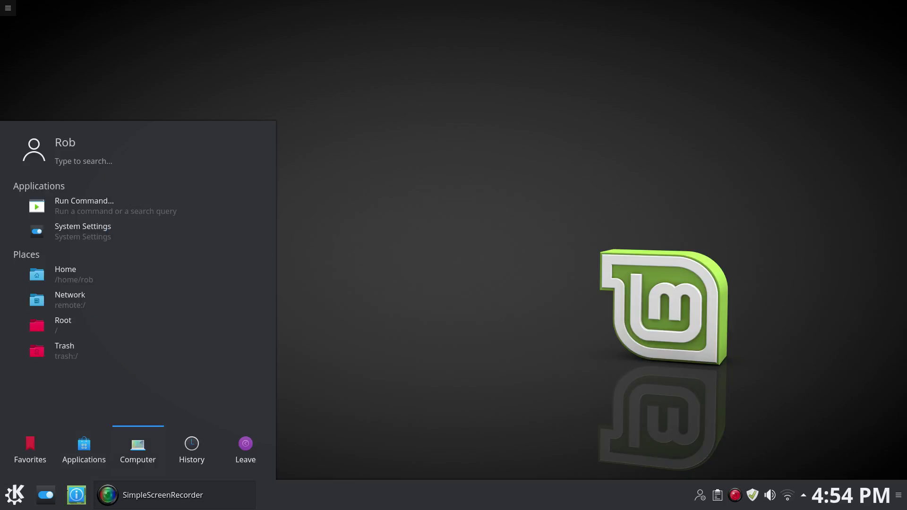
key("Down")
key("Up")
key("Down")
key("Down")
key("Down")
key("Down")
key("Down")
key("Down")
key("Down")
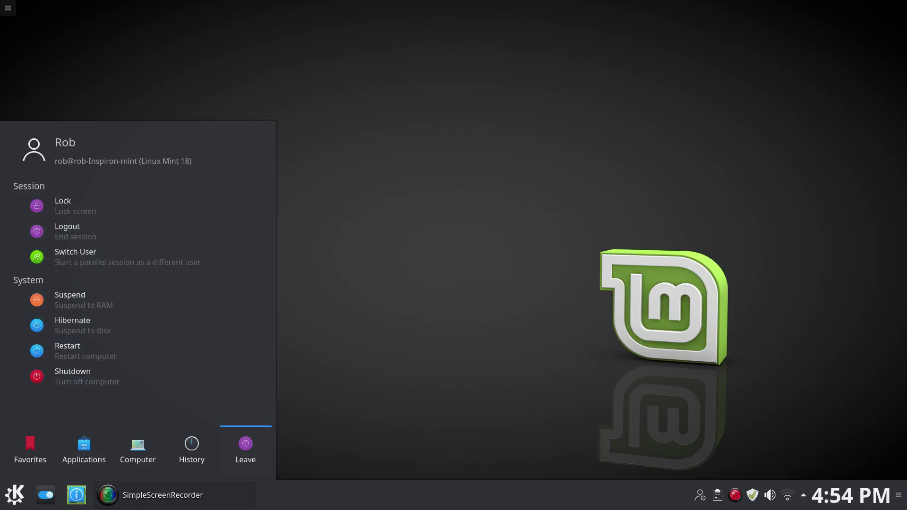
right_click(15, 495)
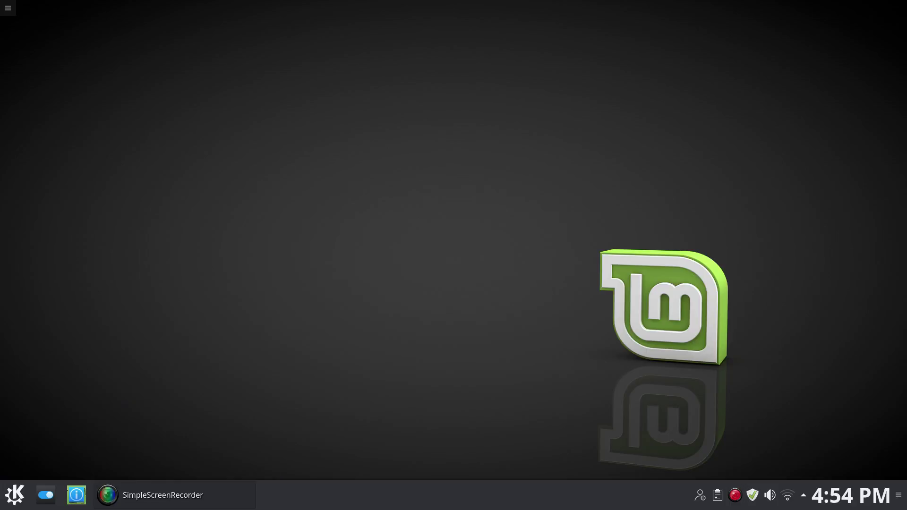
Step: Switch the launcher to the cascading Application Menu and open it to the Graphics category
left_click(47, 460)
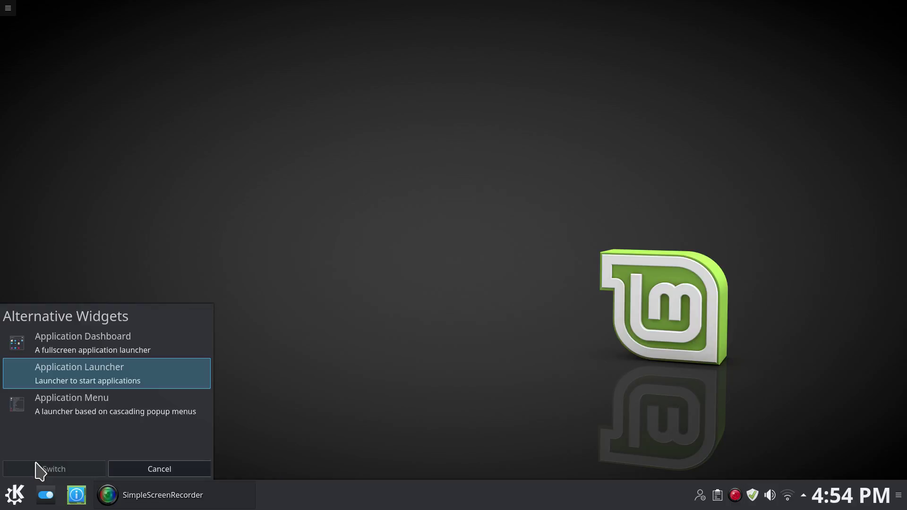
left_click(57, 406)
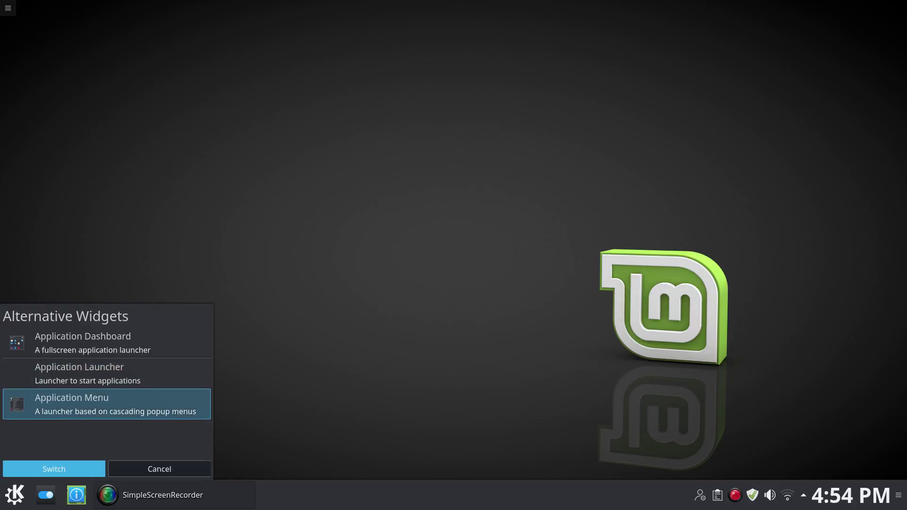
left_click(54, 468)
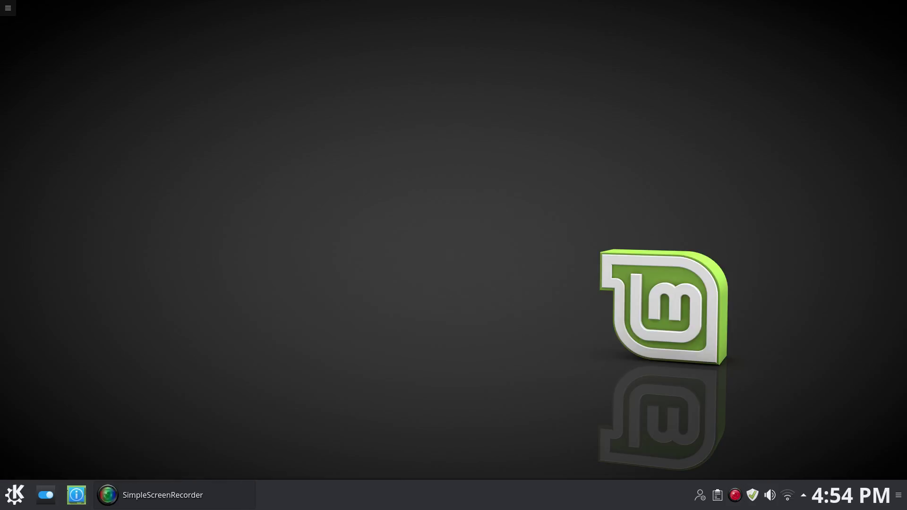
left_click(15, 495)
mouse_move(95, 336)
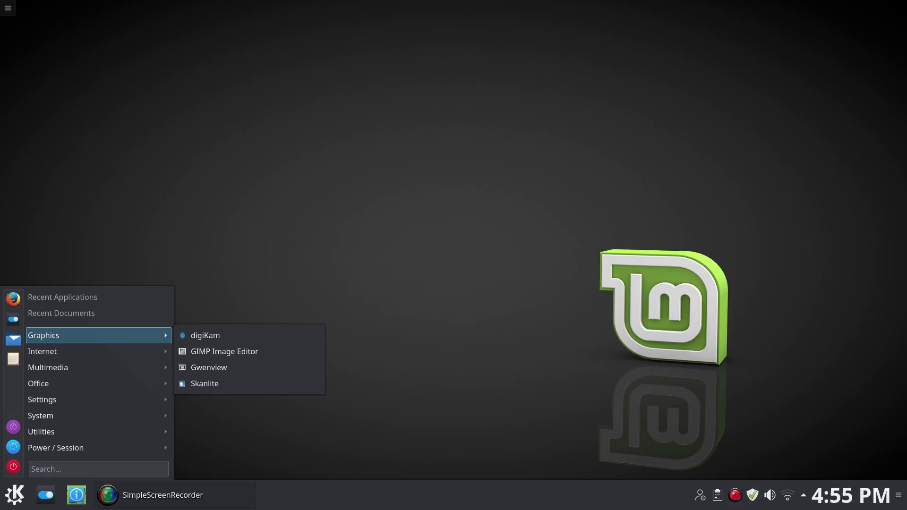
Step: Browse the Graphics apps, then the Internet apps from Firefox through KMail to KTorrent
key("Down")
key("Up")
key("Right")
key("Down")
key("Down")
key("Down")
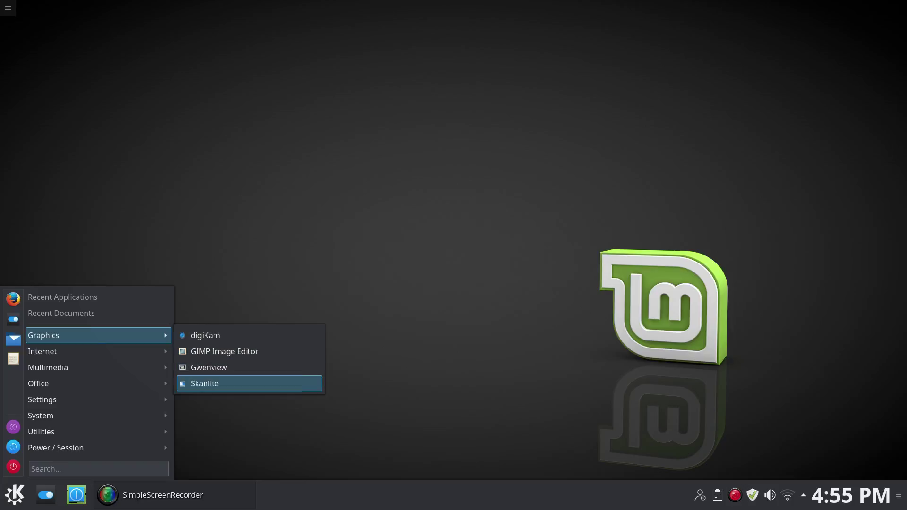
key("Left")
key("Down")
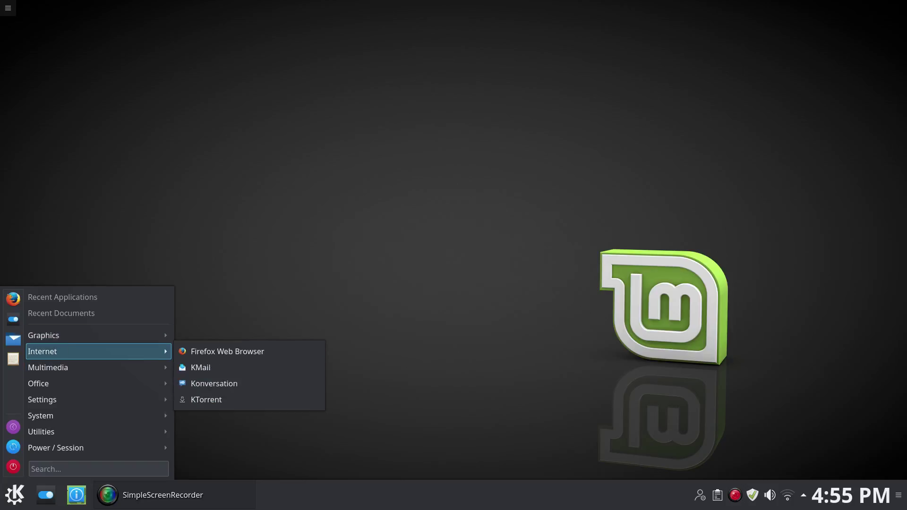
key("Right")
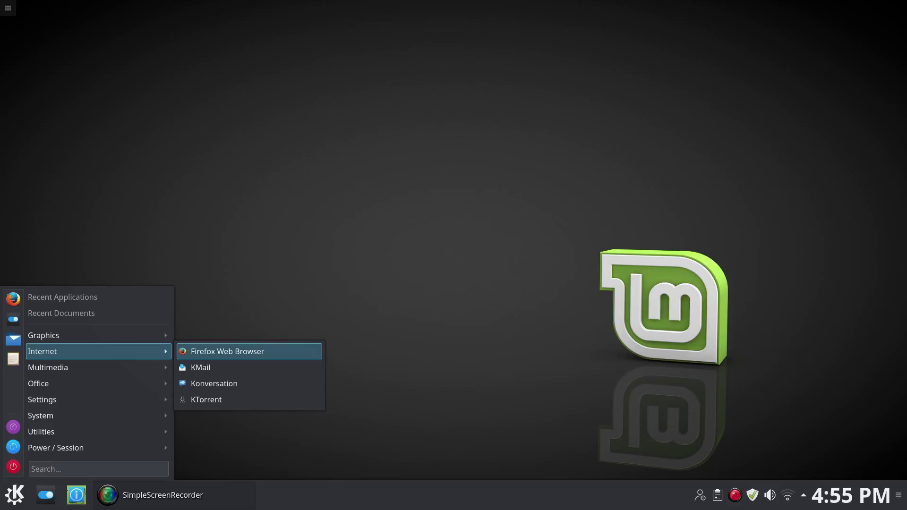
key("Down")
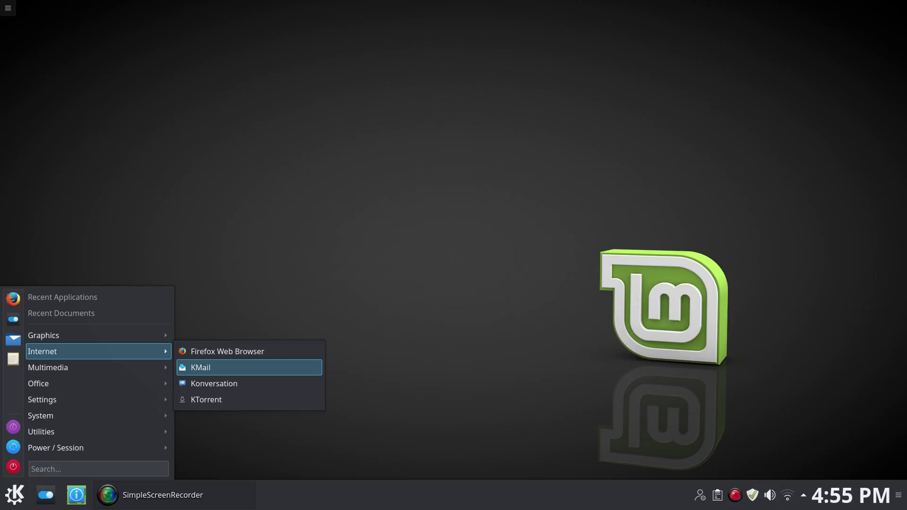
key("Down")
key("Down")
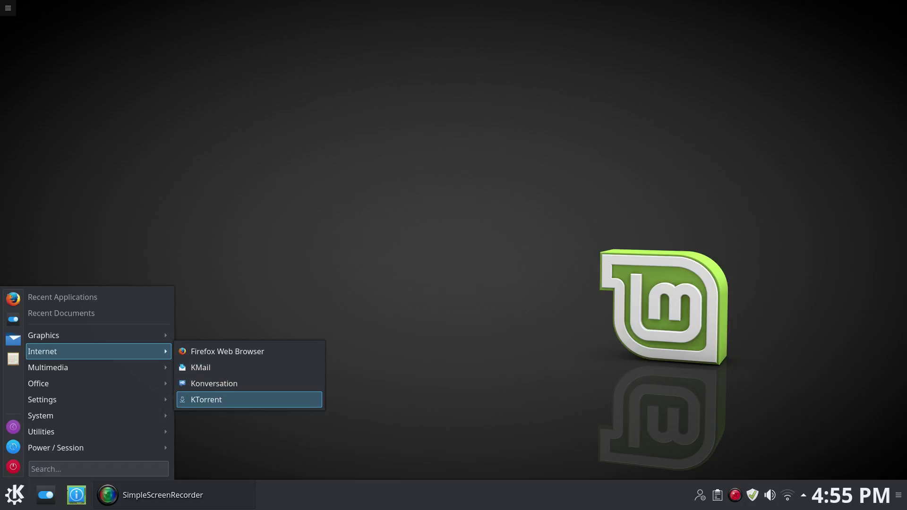
Step: Step through the Multimedia apps: Dragon Player, K3b, SimpleScreenRecorder and VLC media player
key("Left")
key("Down")
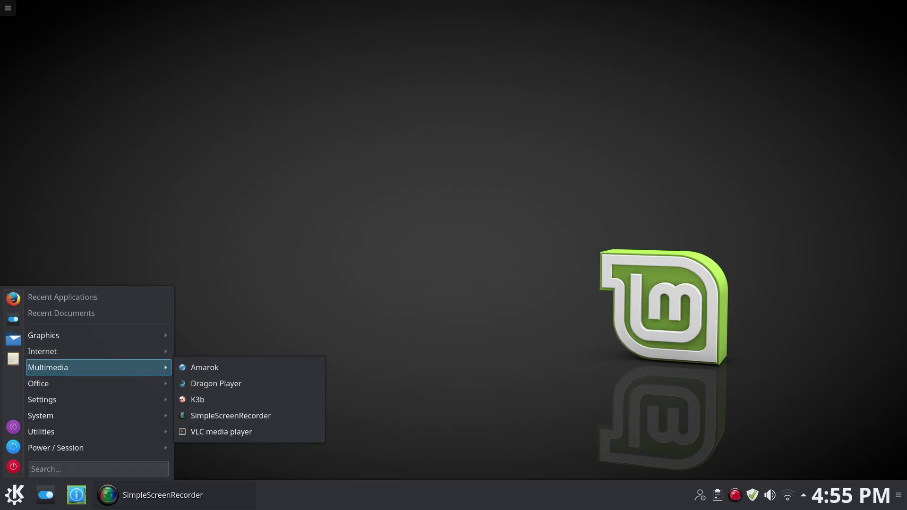
key("Right")
key("Down")
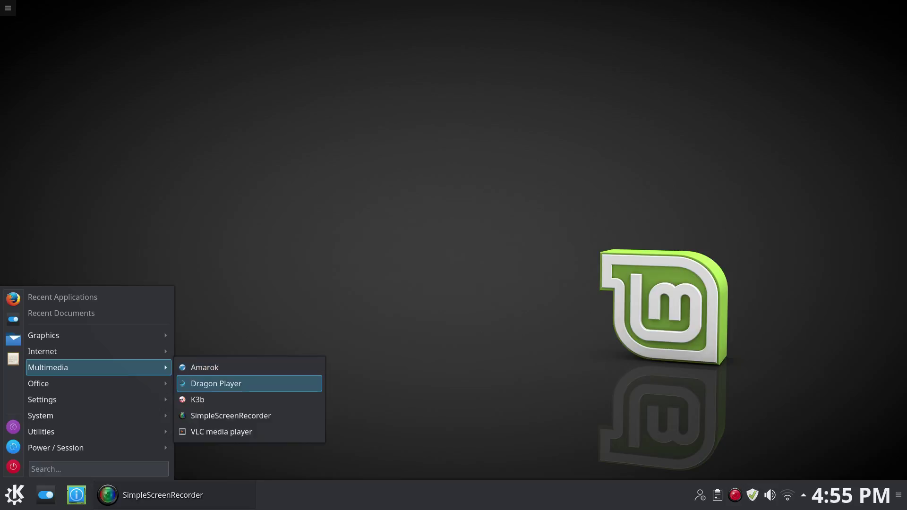
key("Down")
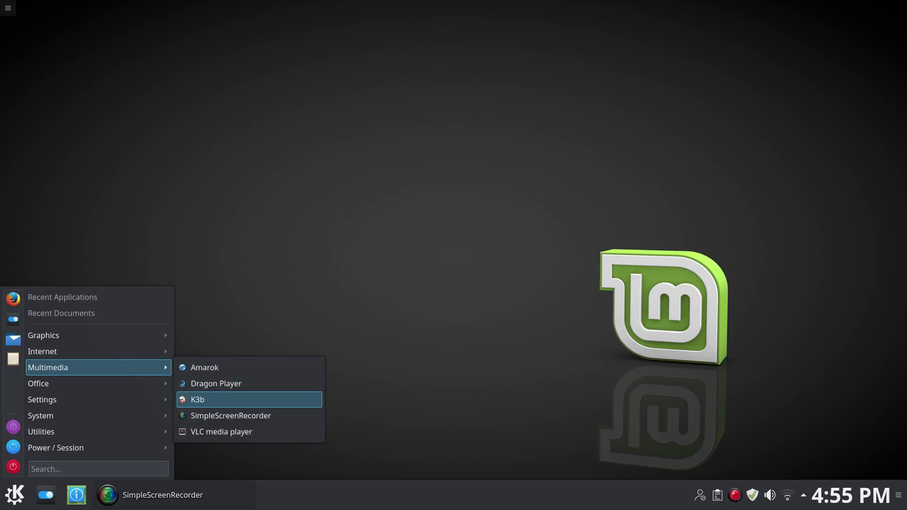
key("Down")
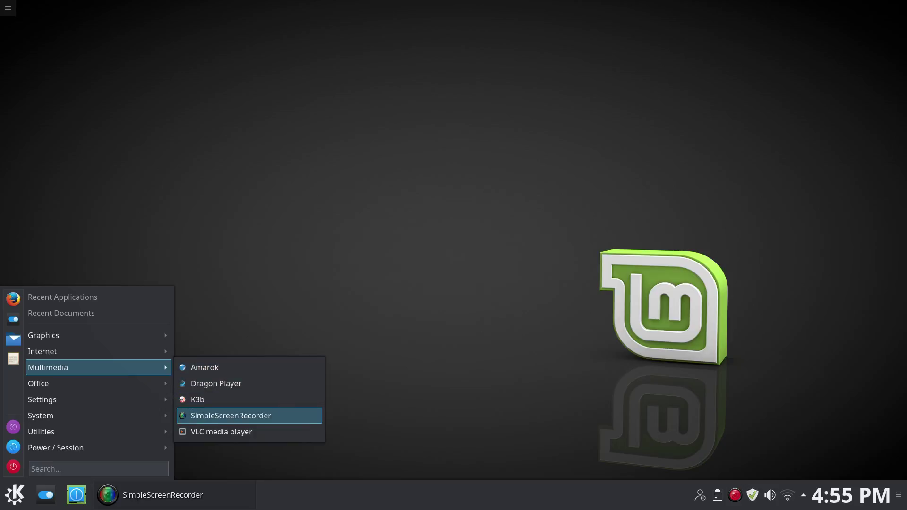
key("Down")
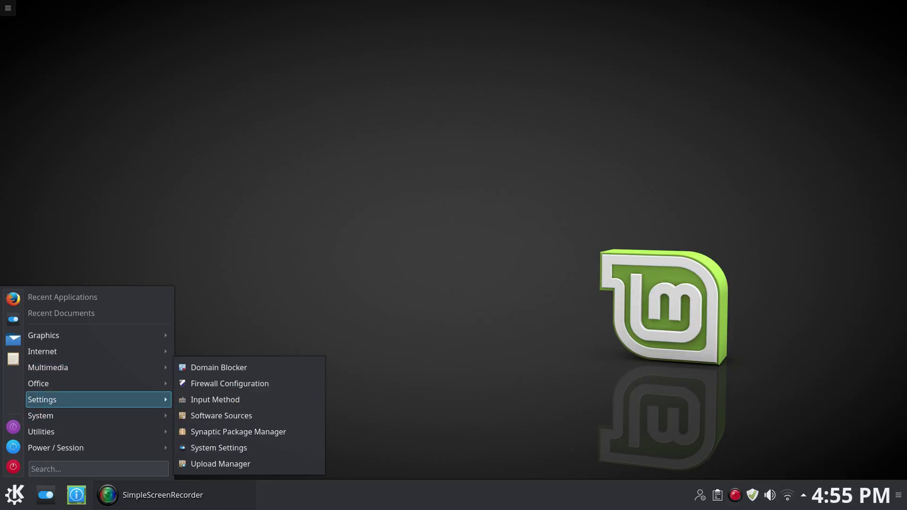
Step: Browse the Office, Settings and System menus, then launch Update Manager from System
mouse_move(47, 383)
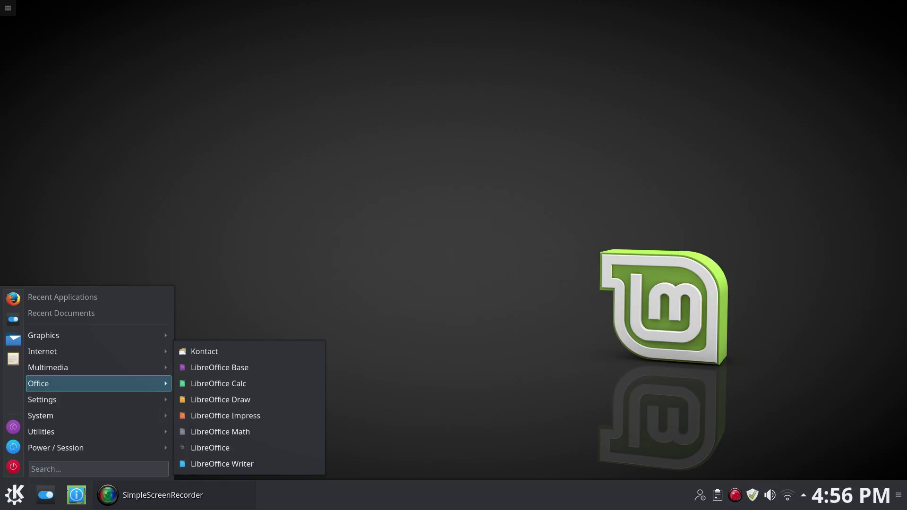
mouse_move(42, 400)
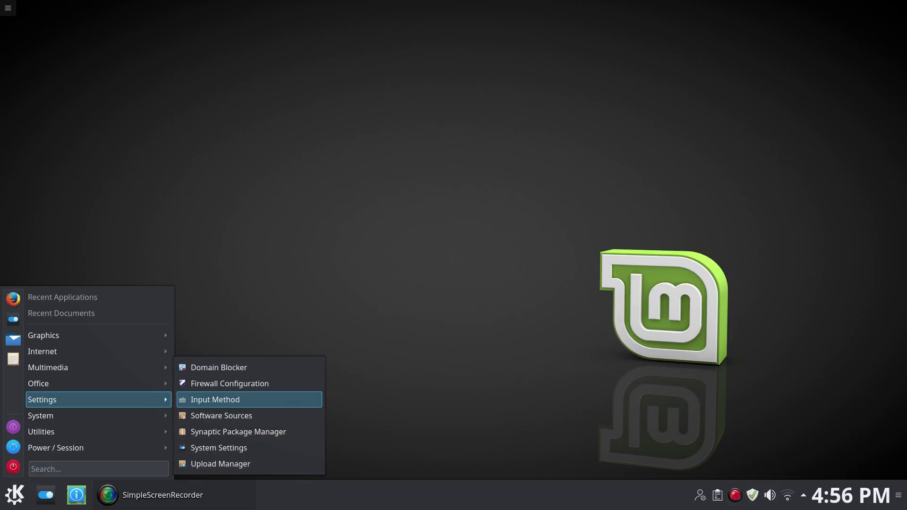
mouse_move(95, 416)
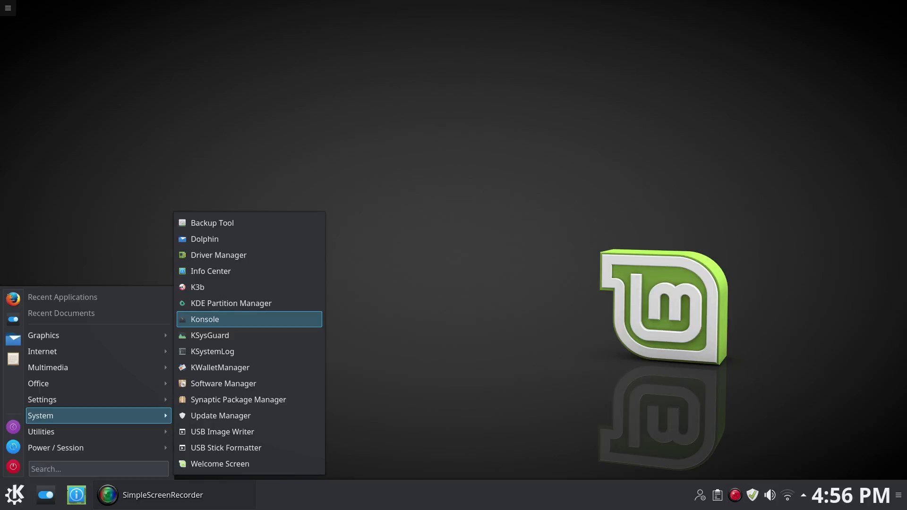
key("Down")
key("Down")
key("Down")
key("Down")
key("Down")
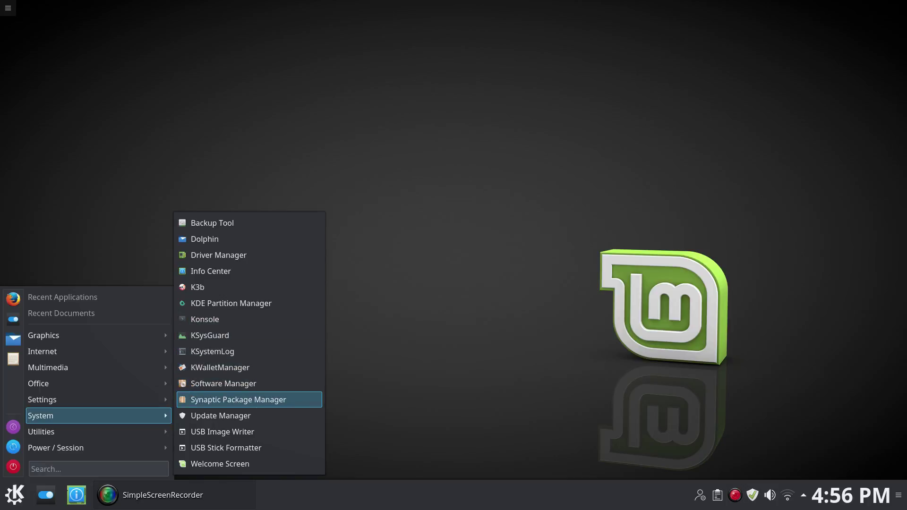
key("Down")
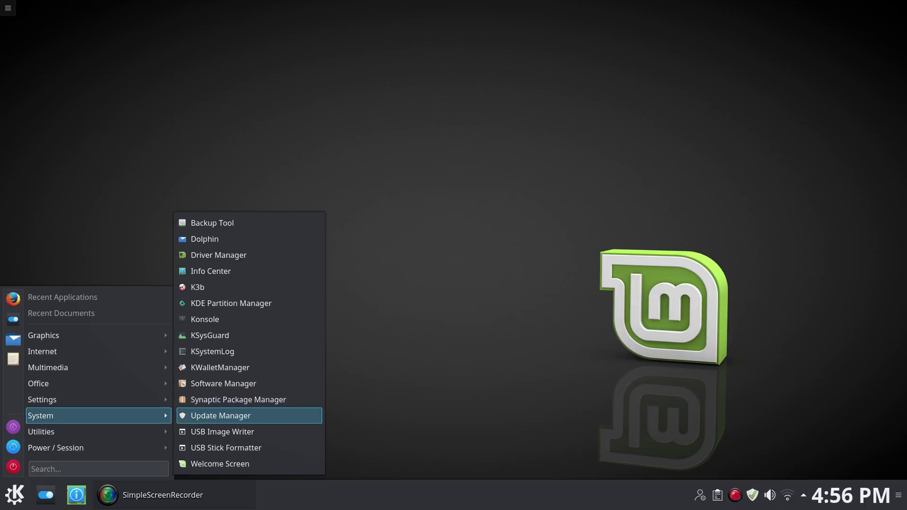
key("Down")
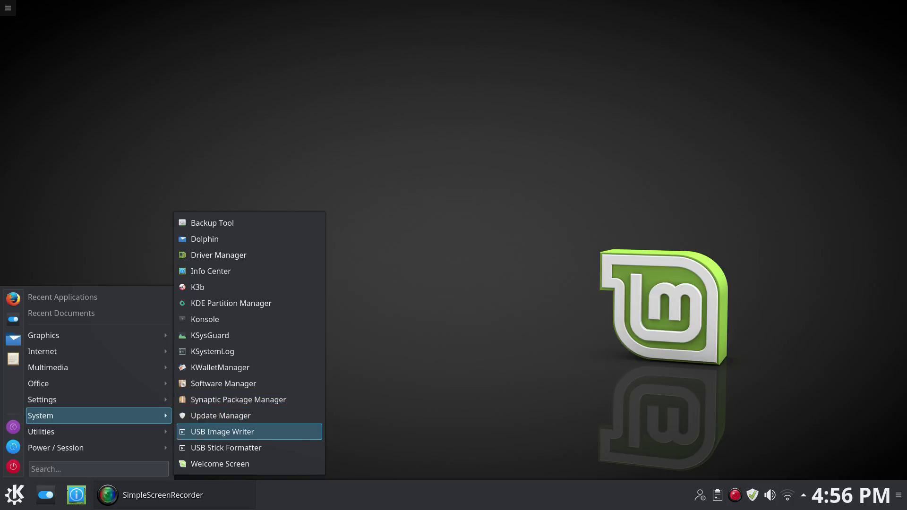
key("Down")
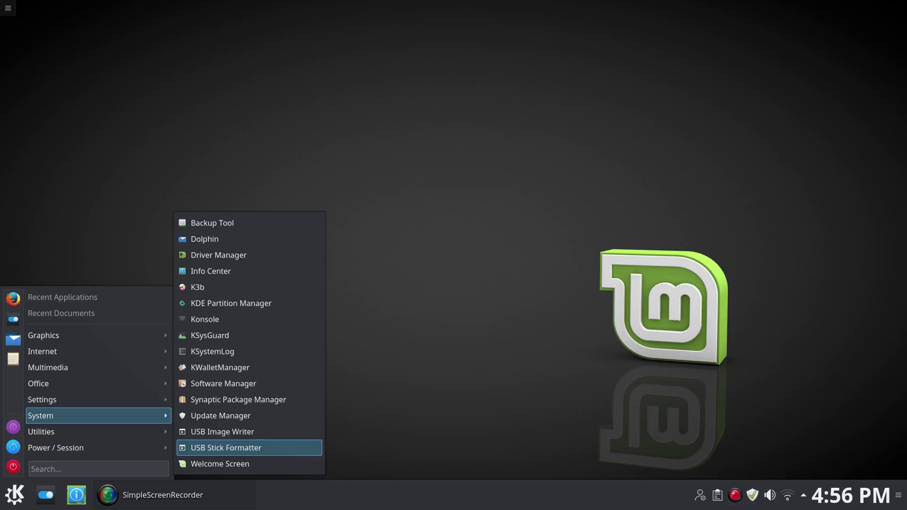
key("Up")
key("Up")
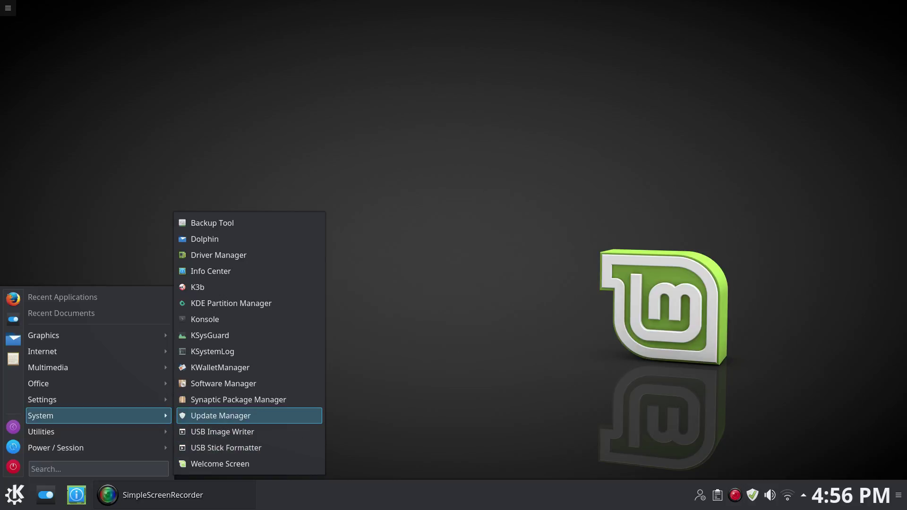
key("Return")
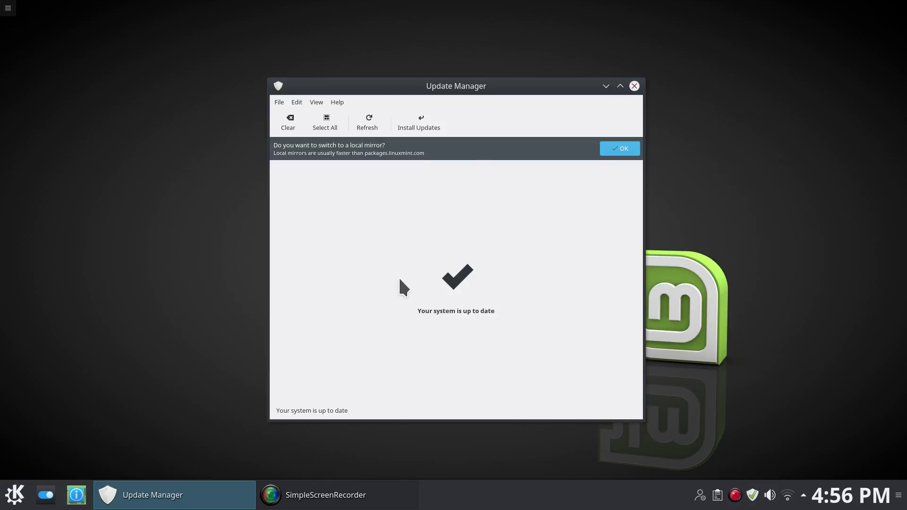
Step: Close Update Manager after confirming the system is up to date
left_click(634, 86)
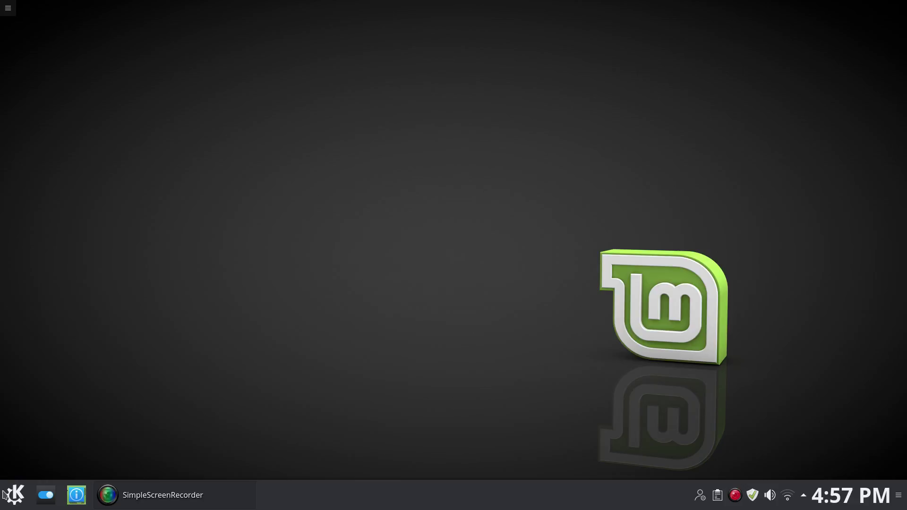
left_click(12, 505)
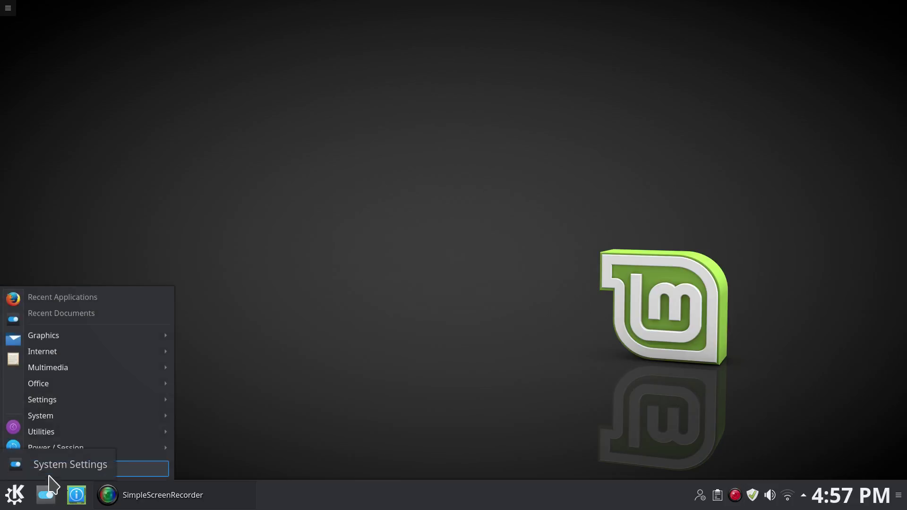
mouse_move(52, 347)
left_click(12, 341)
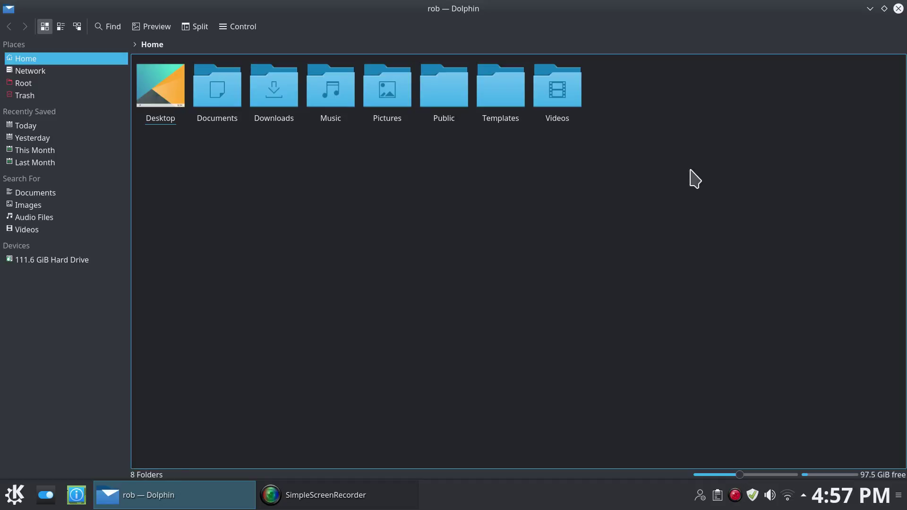
left_click(899, 9)
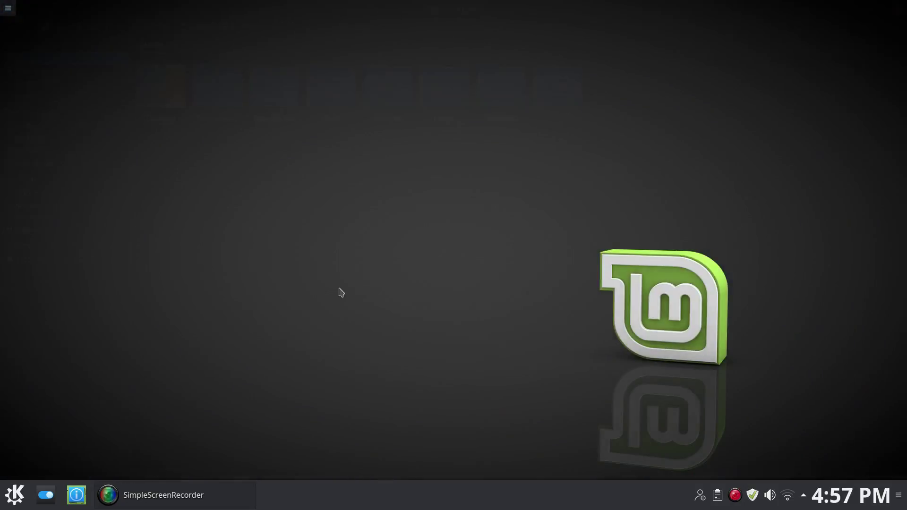
left_click(77, 496)
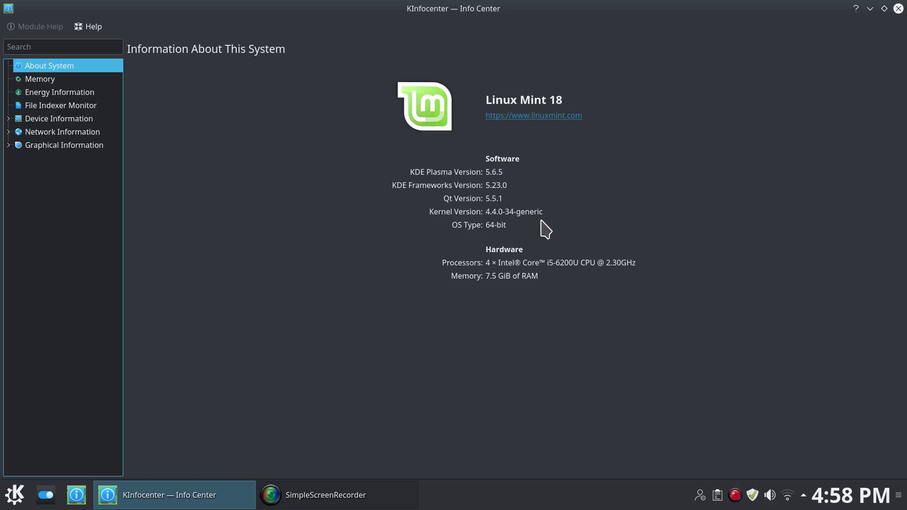
Step: Close Info Center, then apply the Breeze look and feel in System Settings
left_click(899, 8)
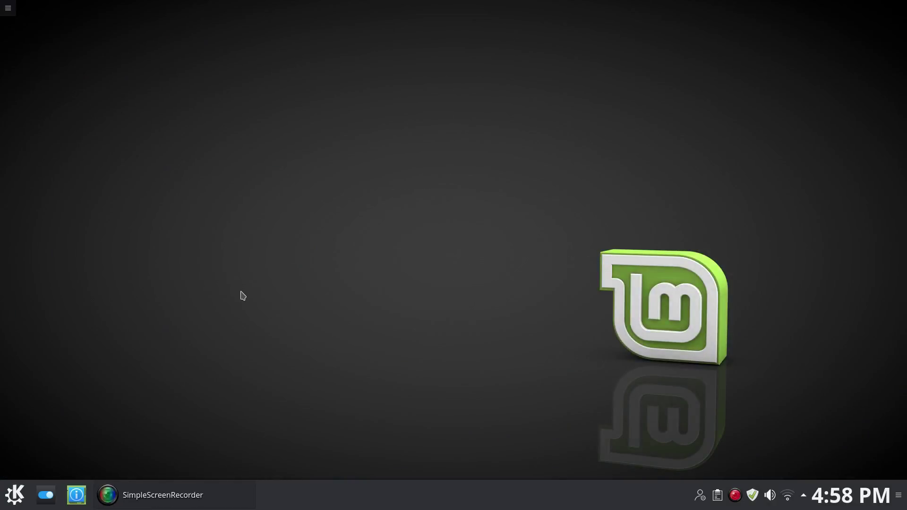
left_click(46, 496)
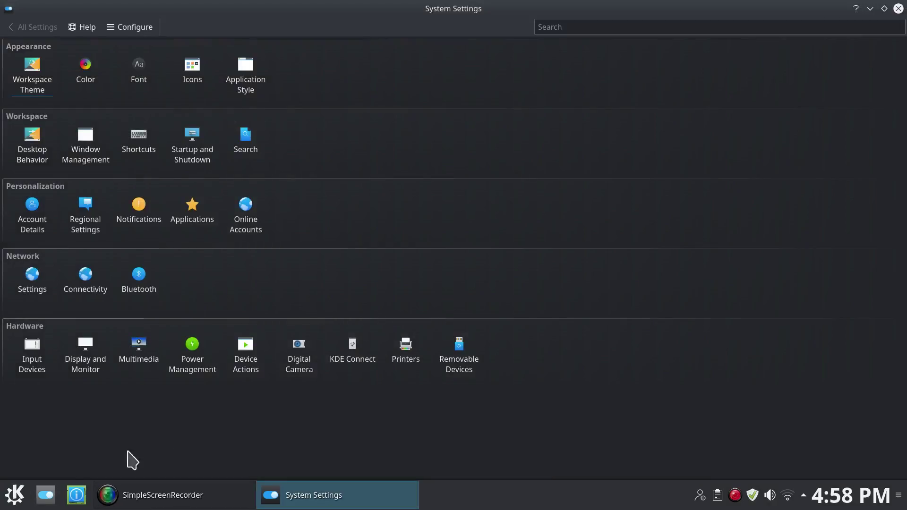
mouse_move(44, 80)
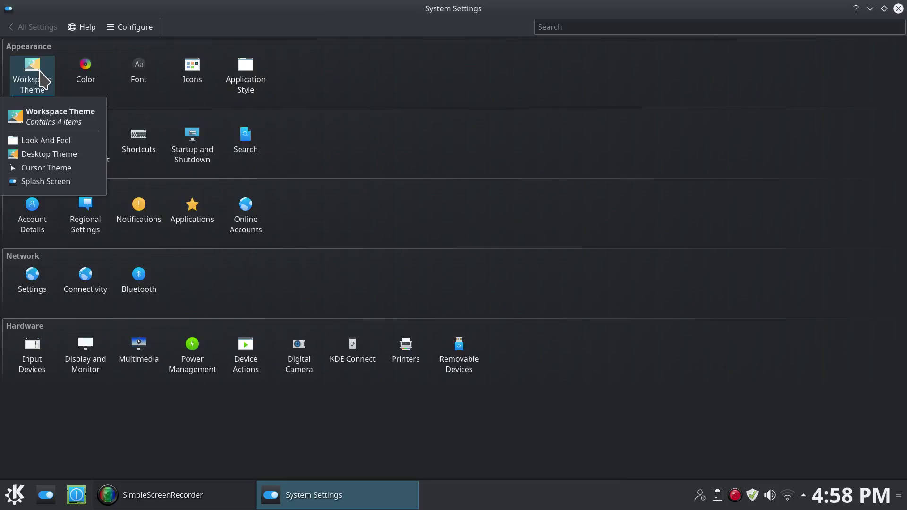
left_click(43, 81)
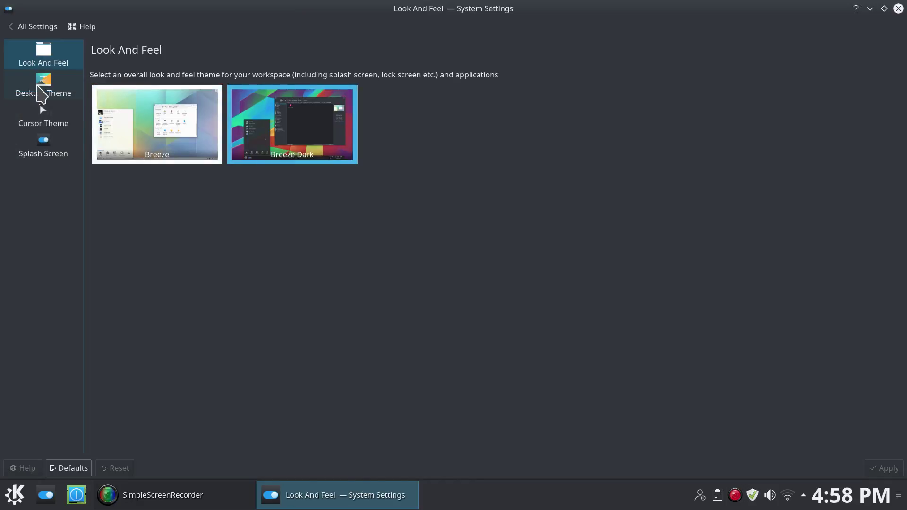
left_click(156, 115)
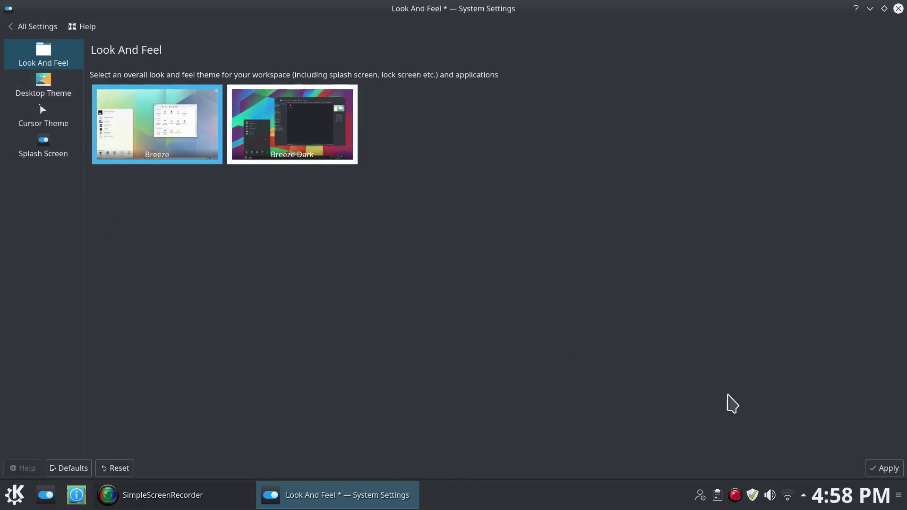
left_click(890, 470)
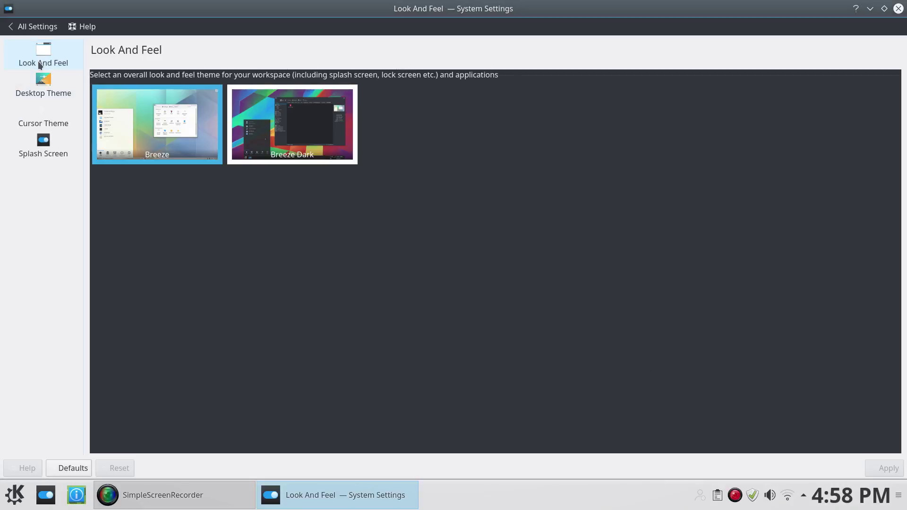
left_click(42, 92)
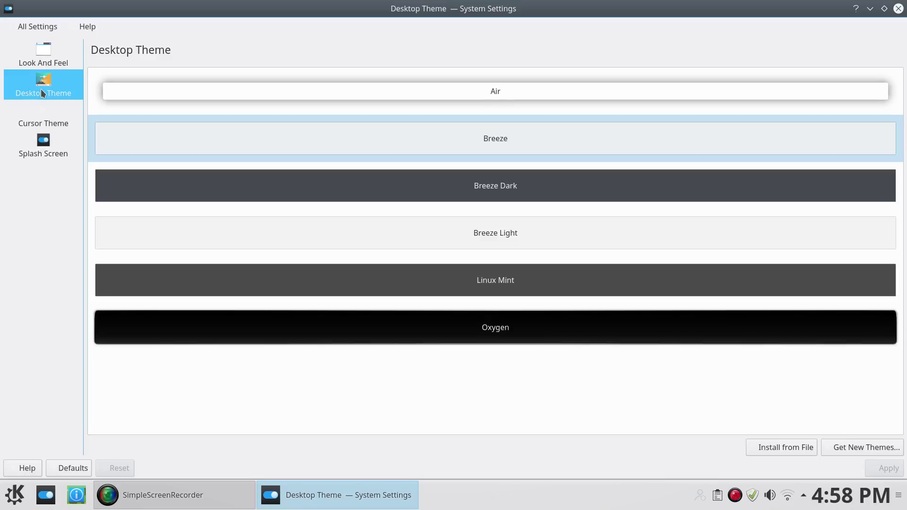
Step: Apply the Linux Mint desktop theme, return to All Settings, and close System Settings
left_click(497, 283)
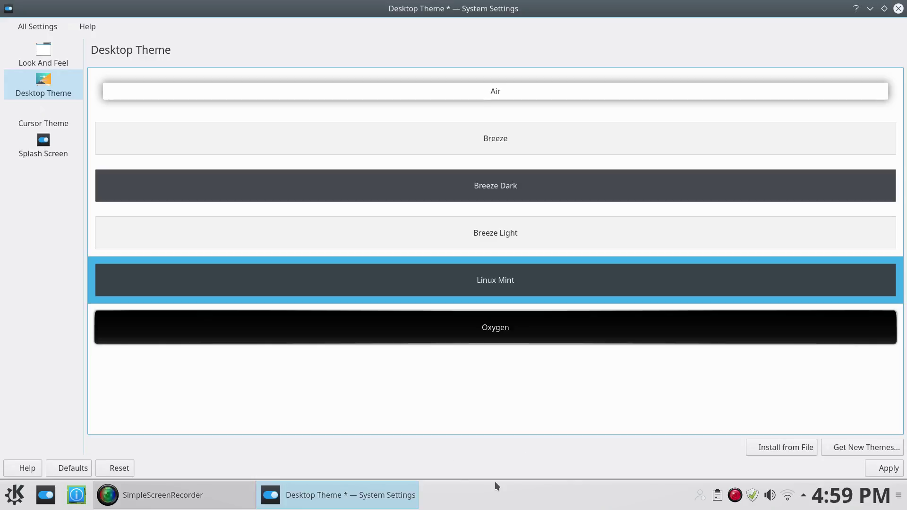
left_click(887, 473)
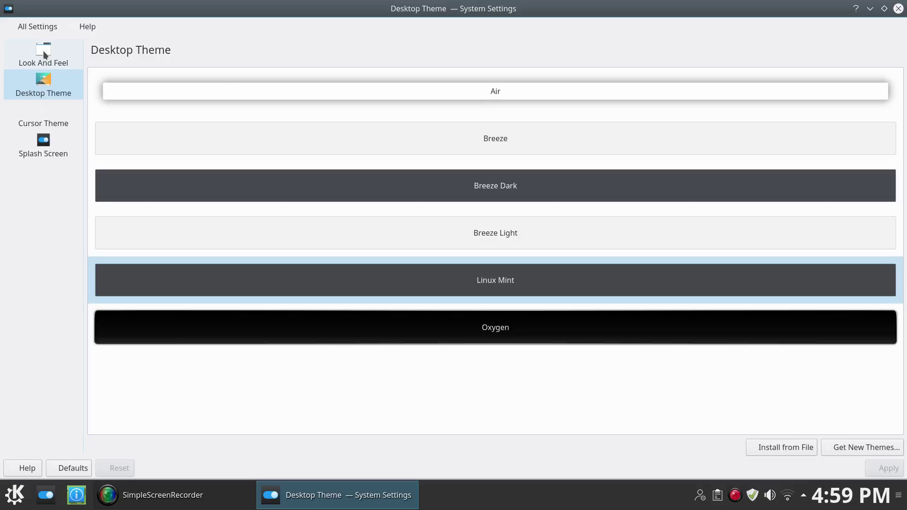
left_click(43, 53)
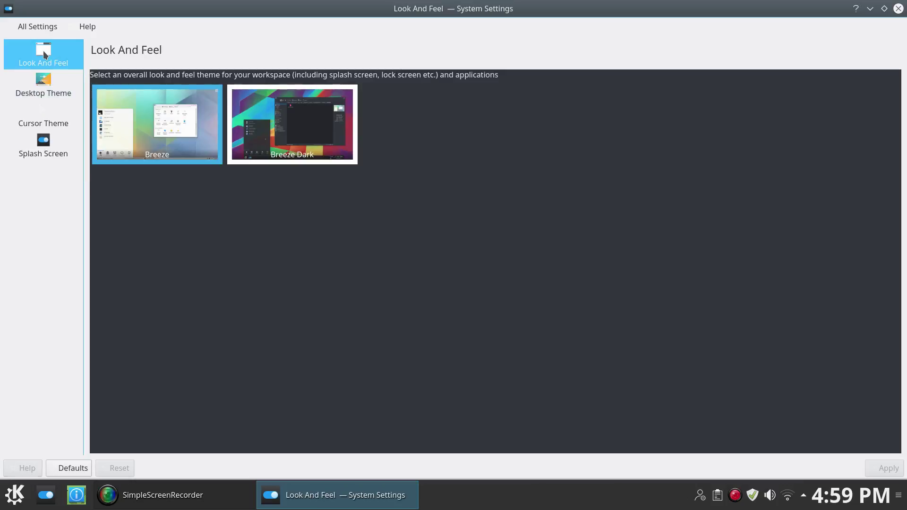
left_click(37, 27)
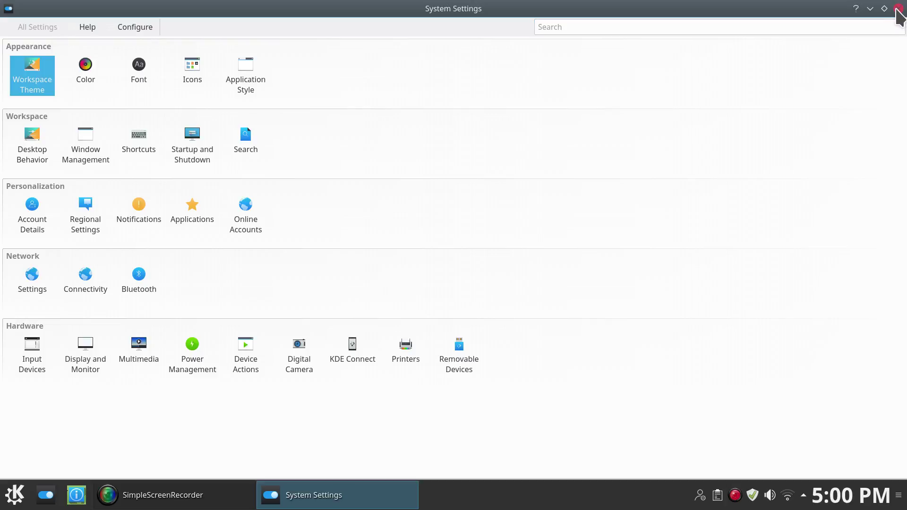
left_click(899, 8)
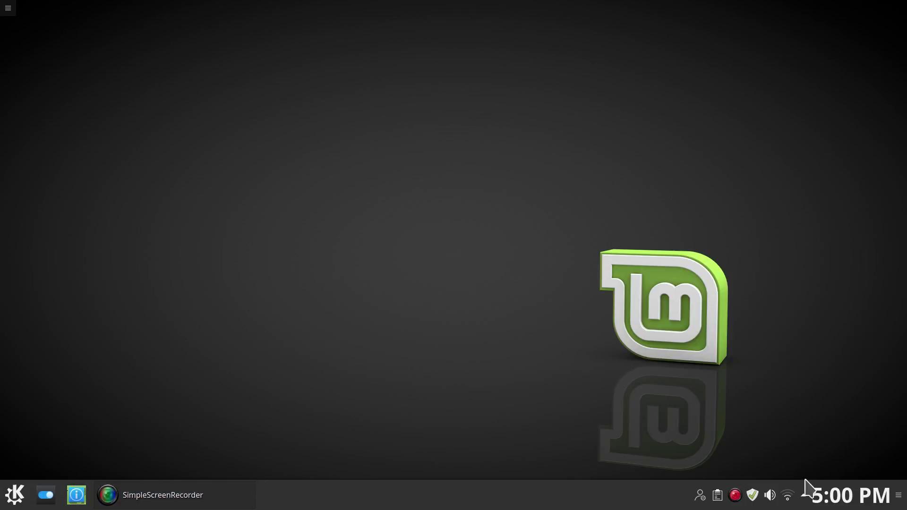
Step: Switch the panel's Digital Clock to 24-hour time in its settings
right_click(851, 496)
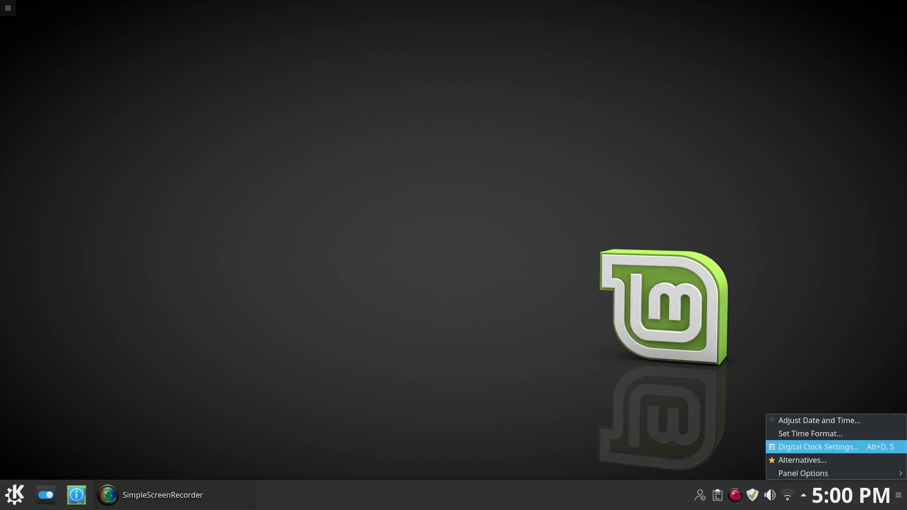
left_click(819, 447)
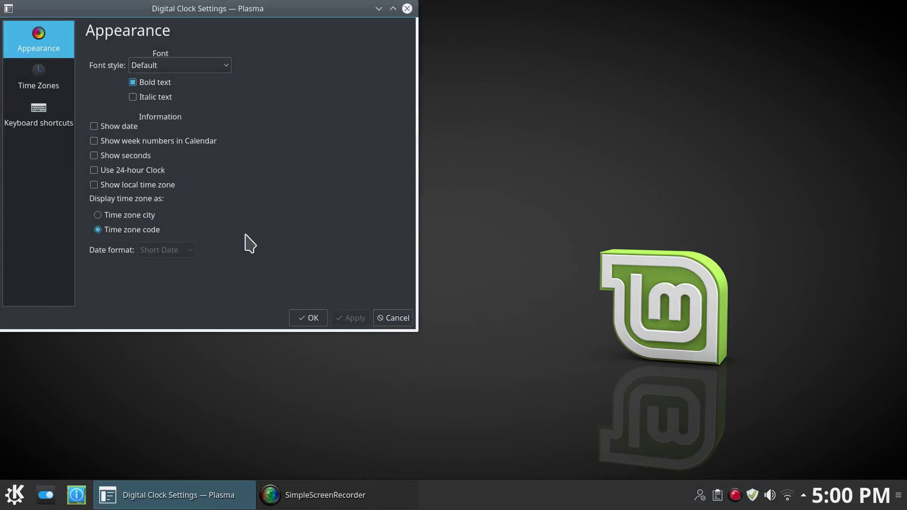
left_click(95, 170)
left_click(349, 319)
left_click(309, 318)
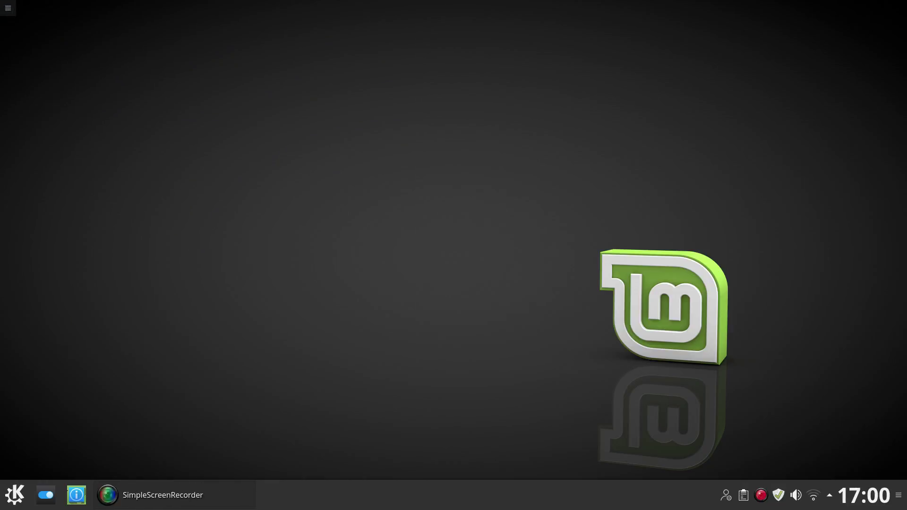
Step: Turn on Show date in the Digital Clock settings so the date appears under the time
right_click(864, 495)
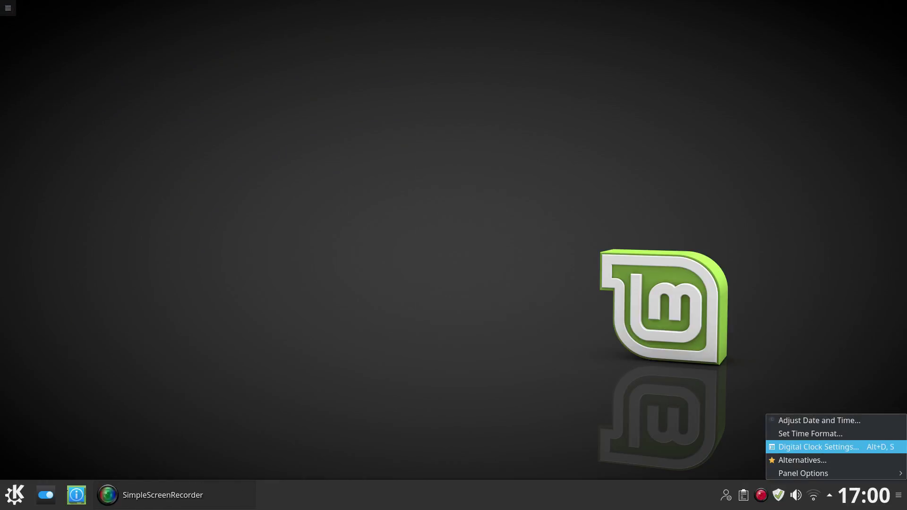
left_click(819, 447)
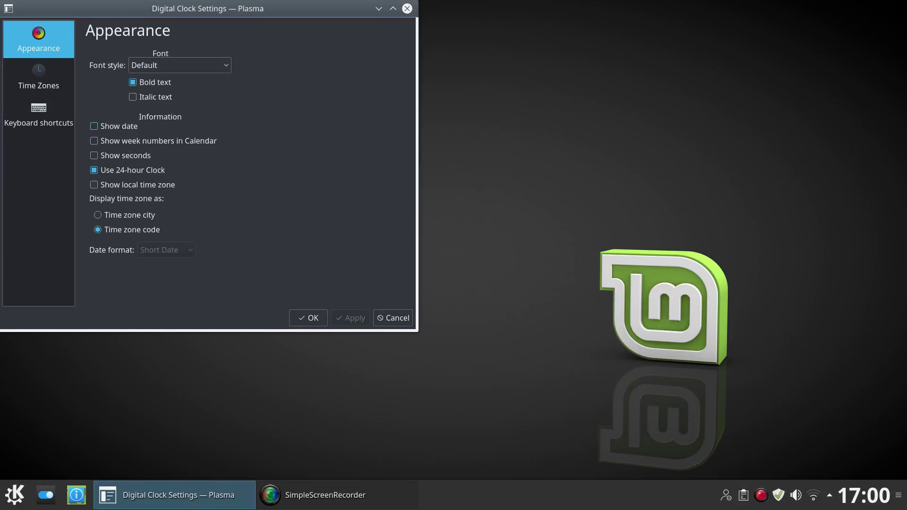
left_click(94, 126)
left_click(350, 318)
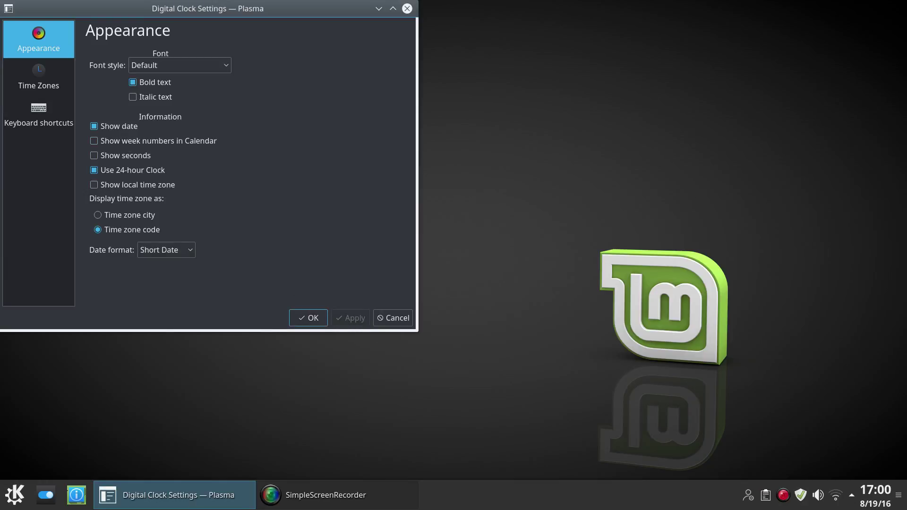
key("Return")
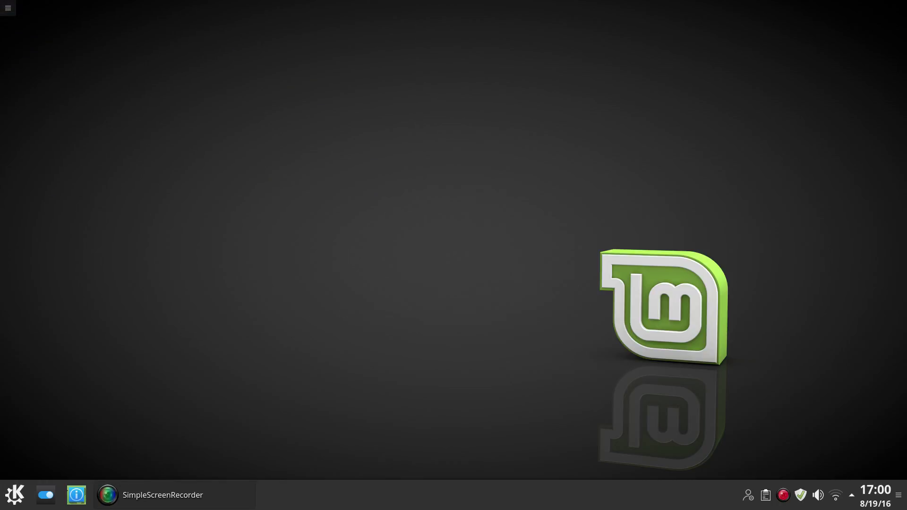
key("alt+F1")
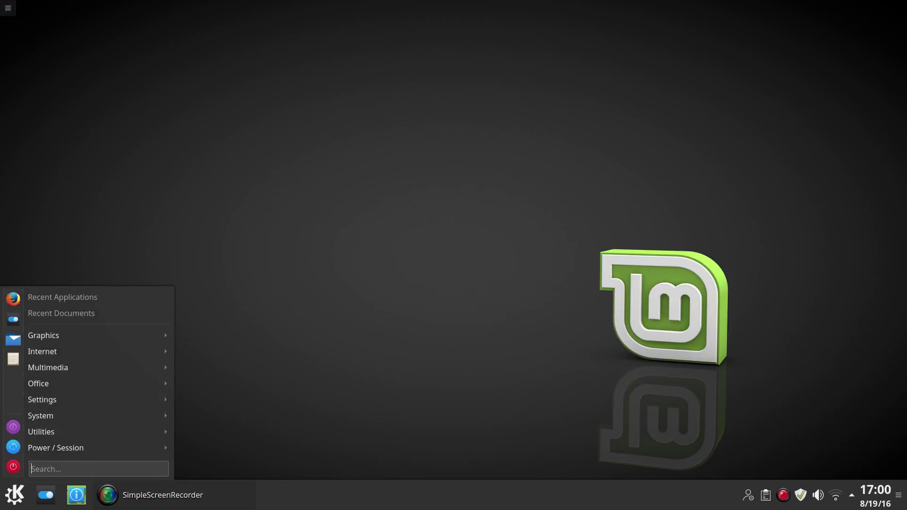
left_click(12, 340)
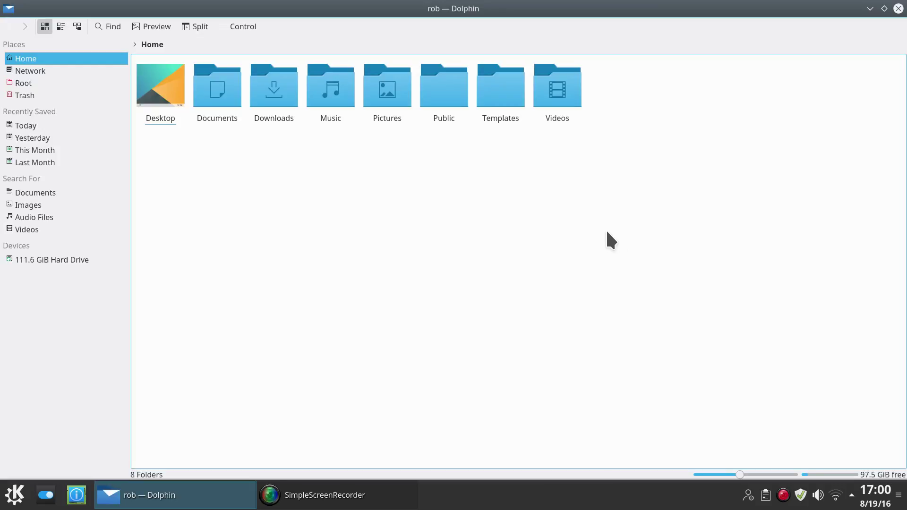
mouse_move(741, 475)
left_mouse_down()
mouse_move(772, 476)
mouse_move(740, 476)
left_mouse_up()
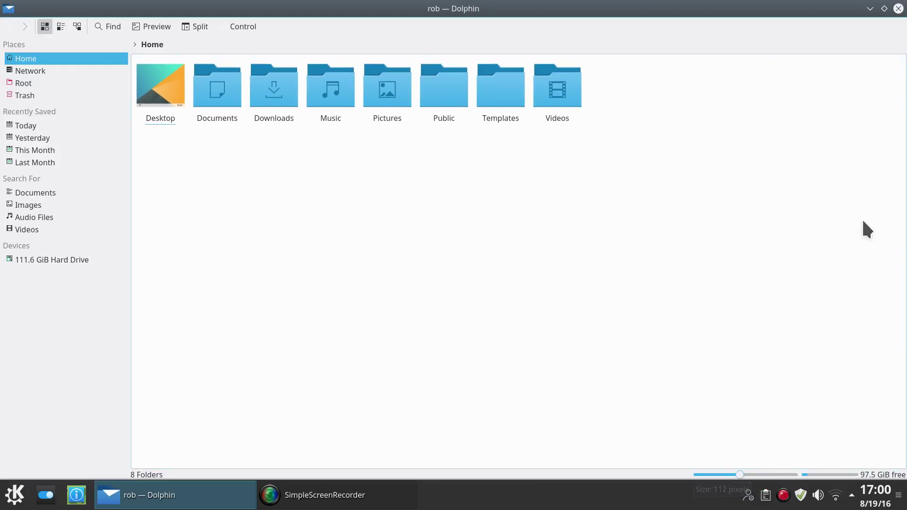
left_click(898, 8)
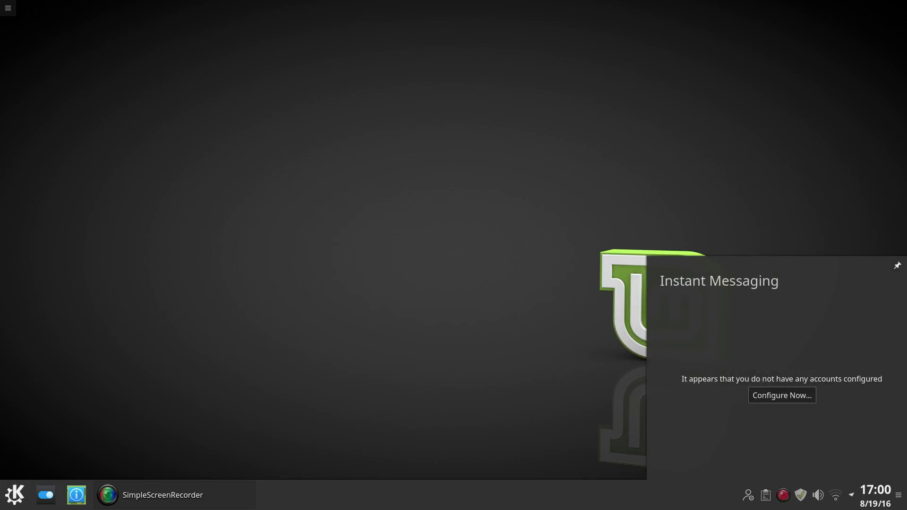
key("Escape")
key("Escape")
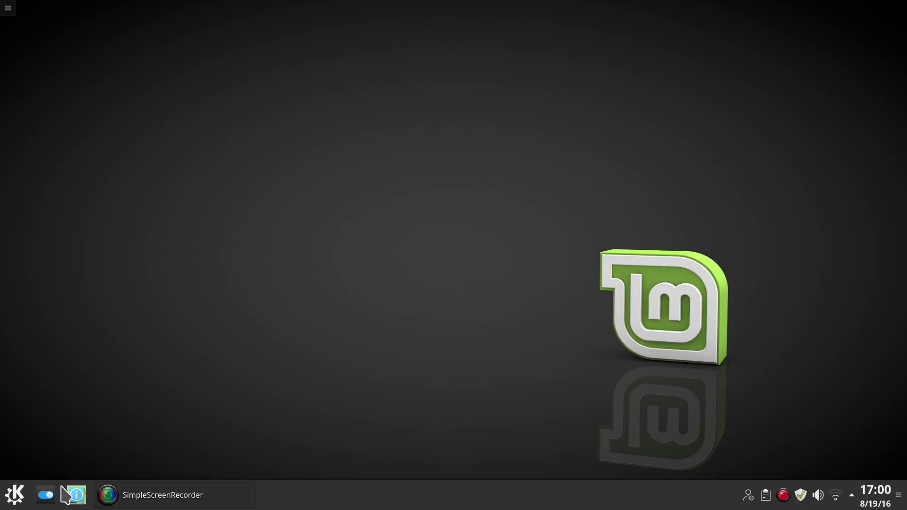
Step: In the application launcher, navigate to System > Software Manager
key("alt+F1")
key("Up")
key("Up")
key("Up")
key("Right")
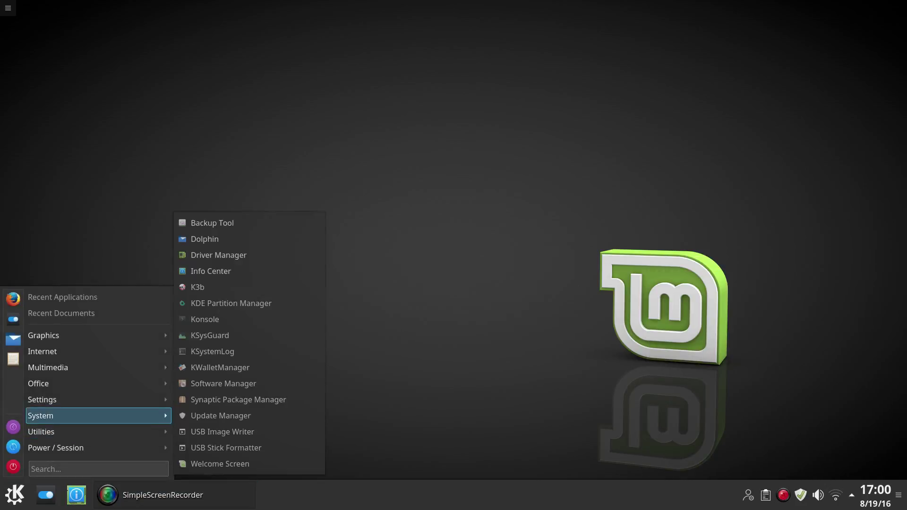
key("Down")
key("Down")
key("Up")
key("Up")
key("Down")
key("Up")
key("Right")
key("Up")
key("Up")
key("Up")
key("Up")
key("Up")
key("Up")
Step: Launch Software Manager and authenticate with the administrator password in KdeSudo
key("Return")
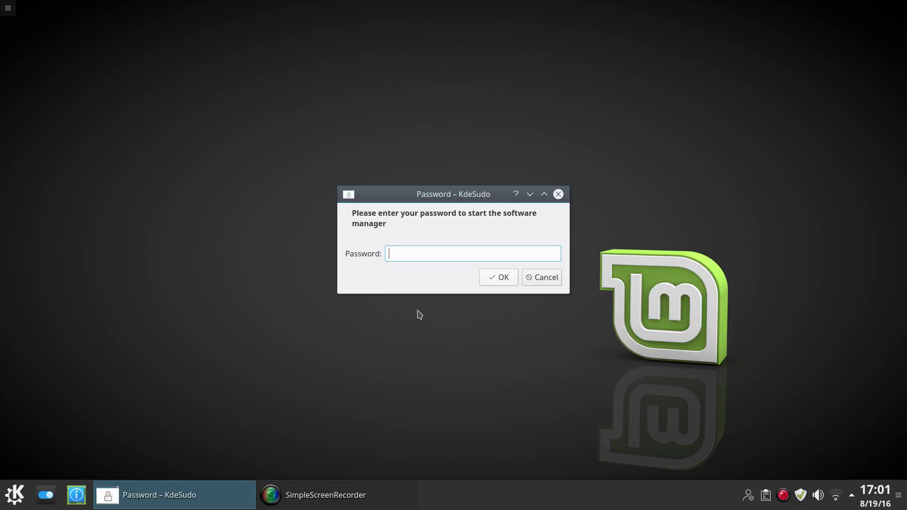
type("********")
key("Return")
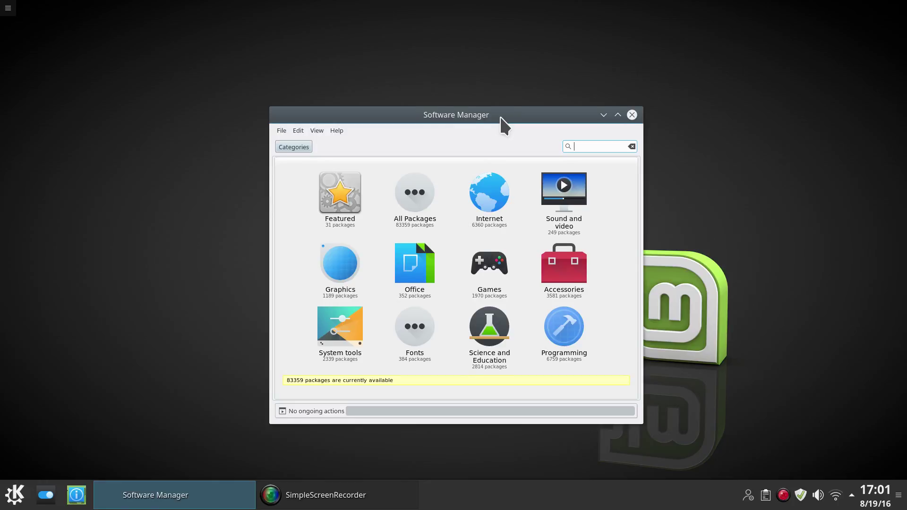
Step: Maximize the Software Manager window to fill the screen
left_click_drag(501, 119, 507, 78)
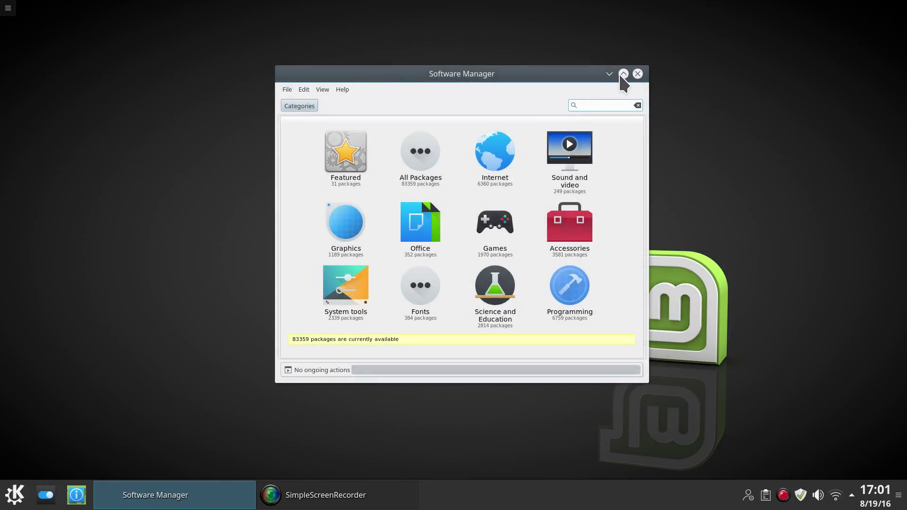
left_click(14, 495)
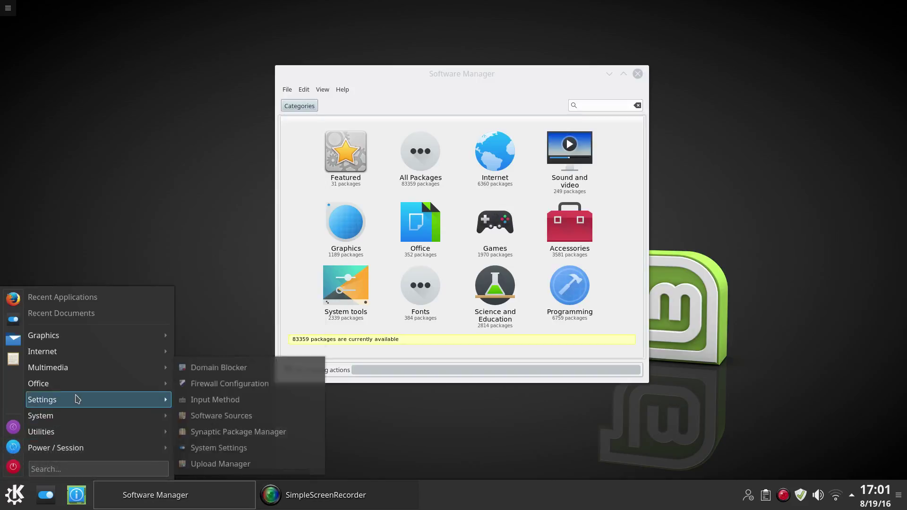
left_click(210, 119)
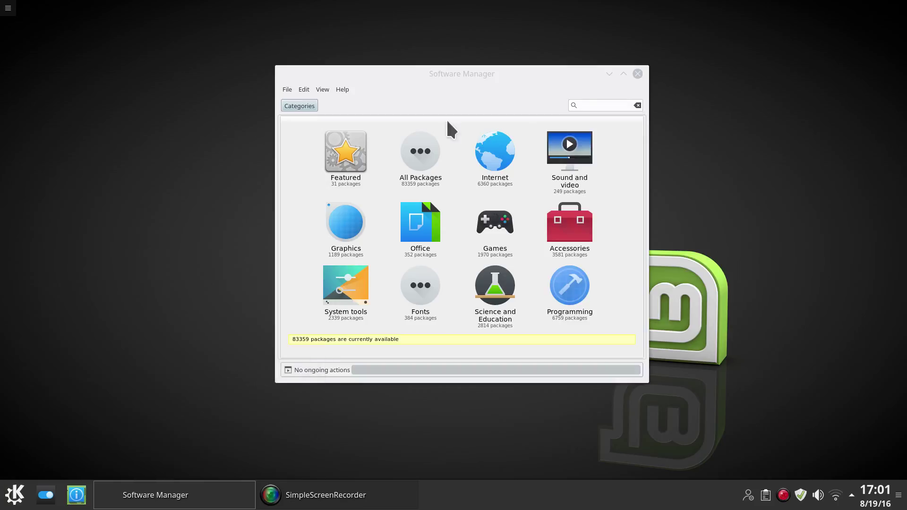
left_click(623, 73)
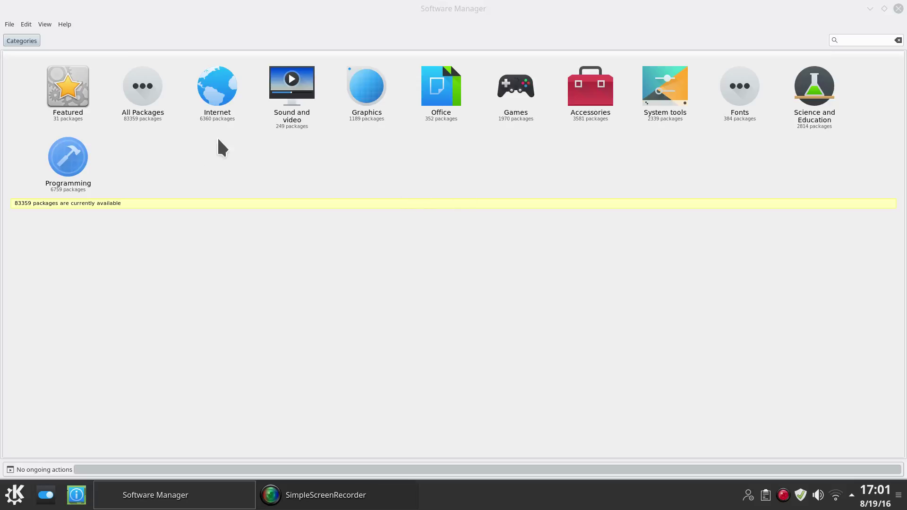
Step: Browse the Featured packages list and select Scribus
left_click(78, 101)
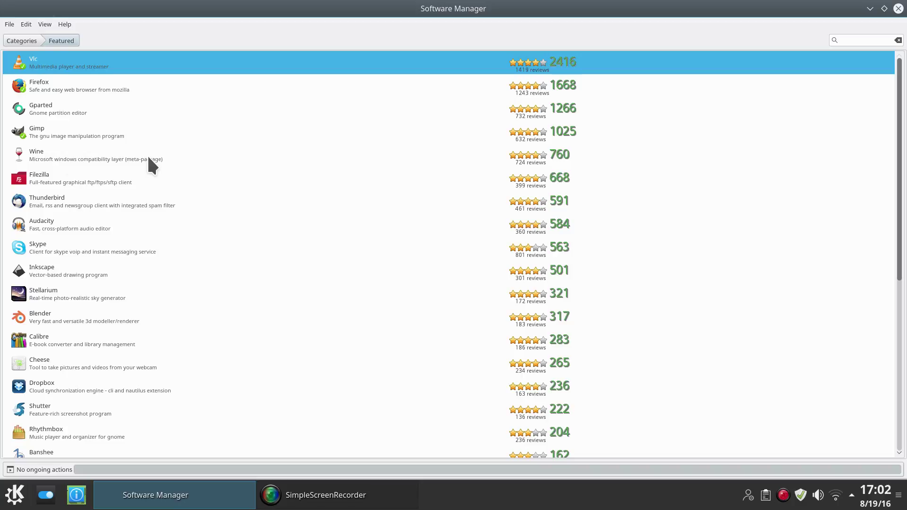
scroll(215, 150, "down", 3)
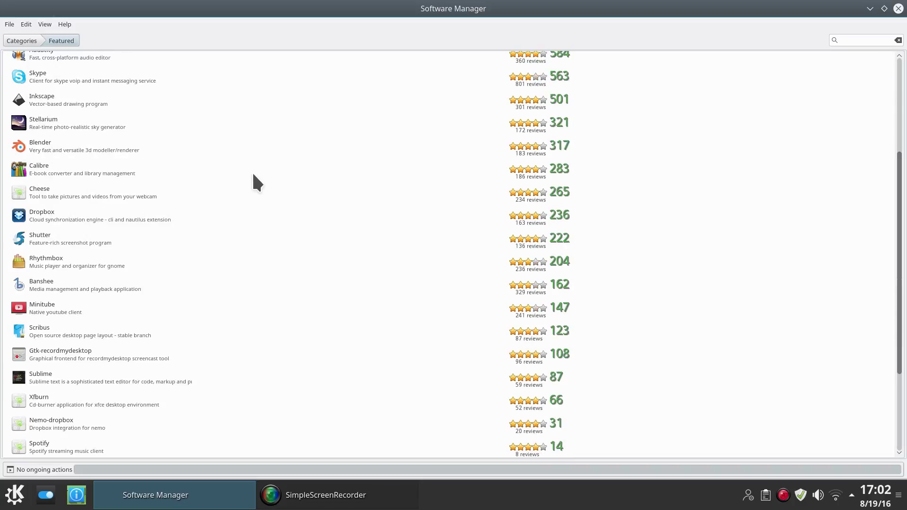
scroll(254, 175, "down", 2)
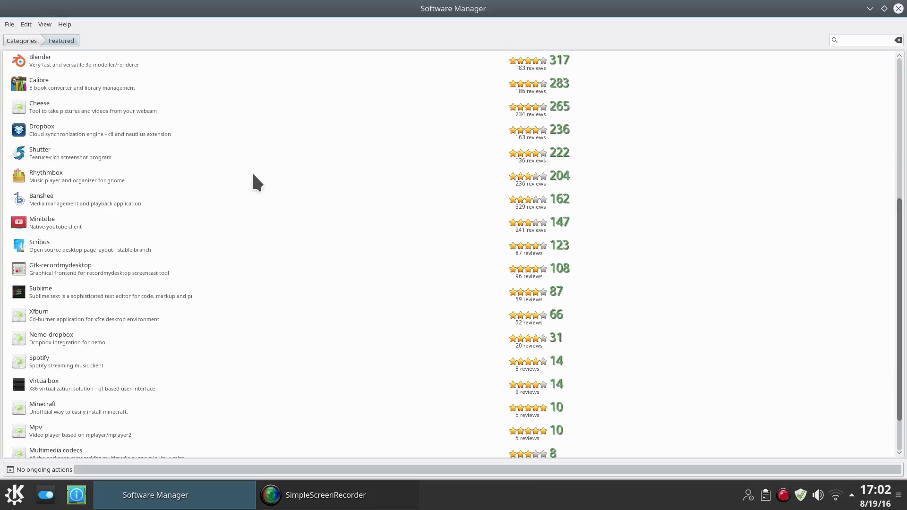
scroll(258, 182, "down", 1)
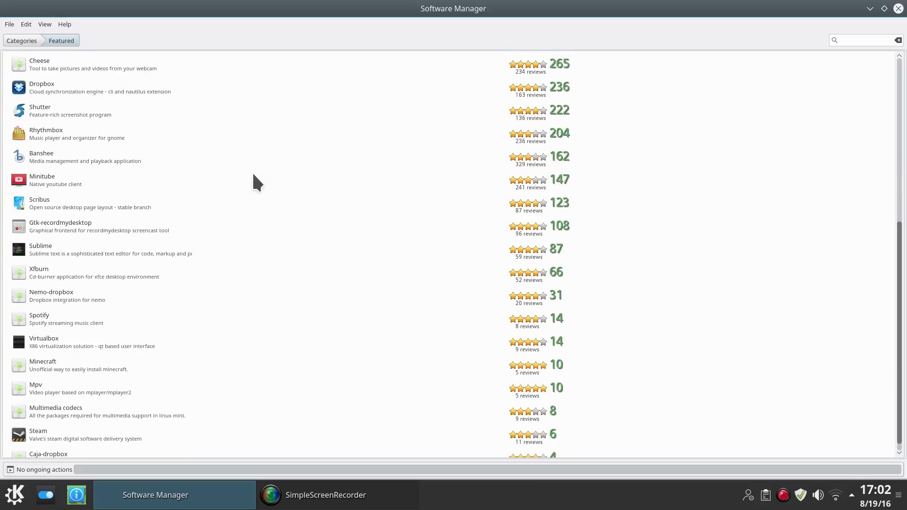
left_click(41, 203)
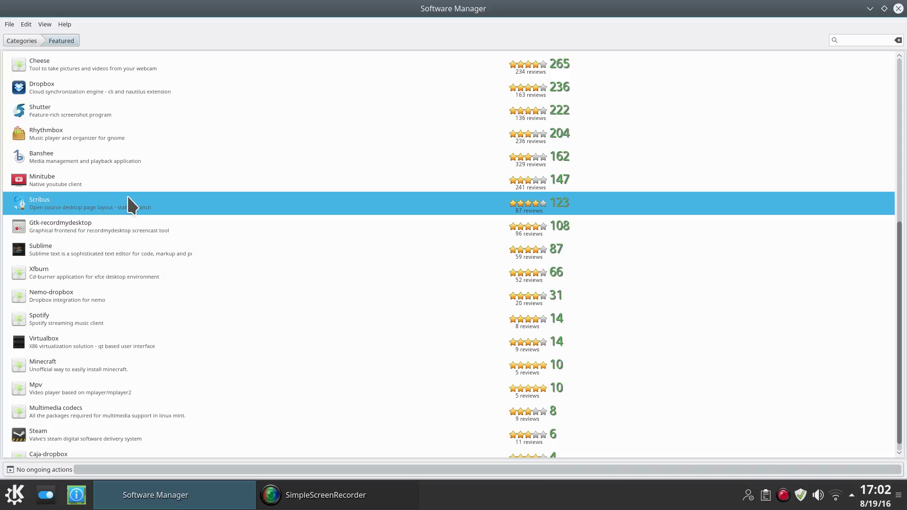
scroll(130, 204, "down", 1)
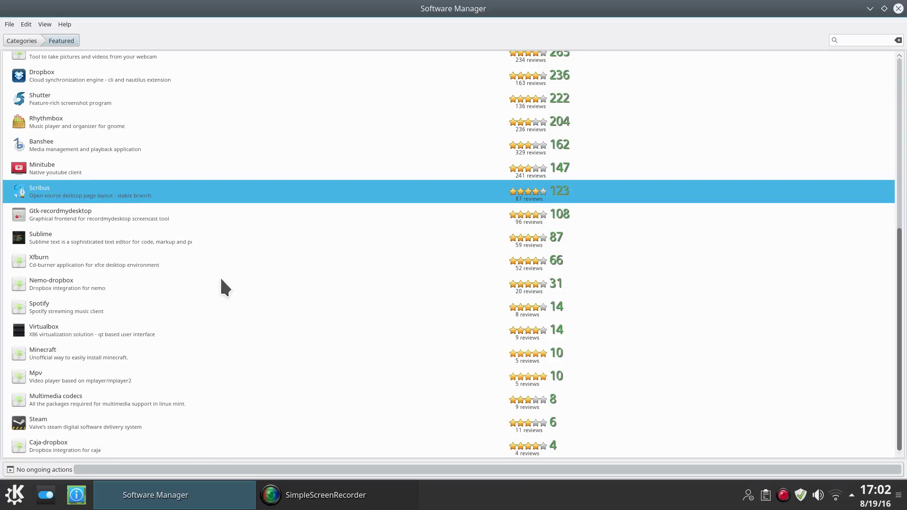
scroll(221, 279, "up", 10)
Step: Browse Games filtered to Real-time strategy, then go back to the Categories overview
left_click(19, 41)
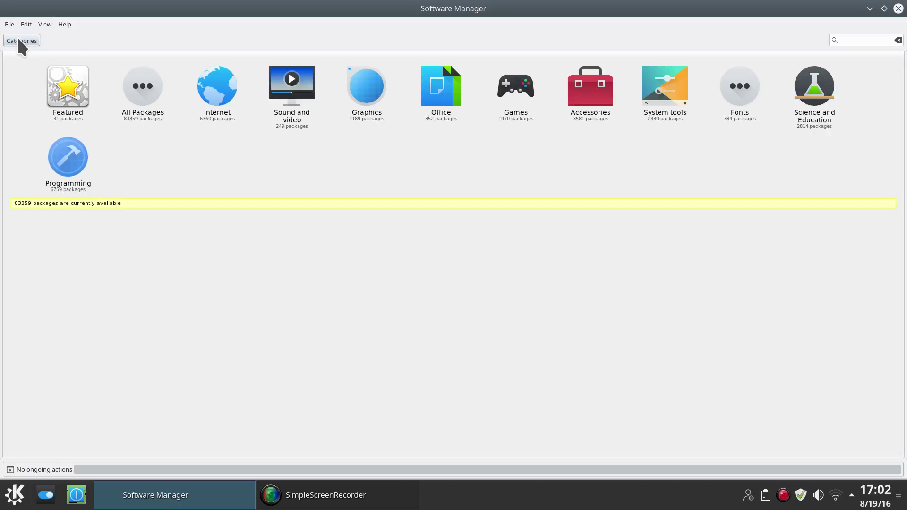
left_click(515, 83)
scroll(368, 185, "down", 3)
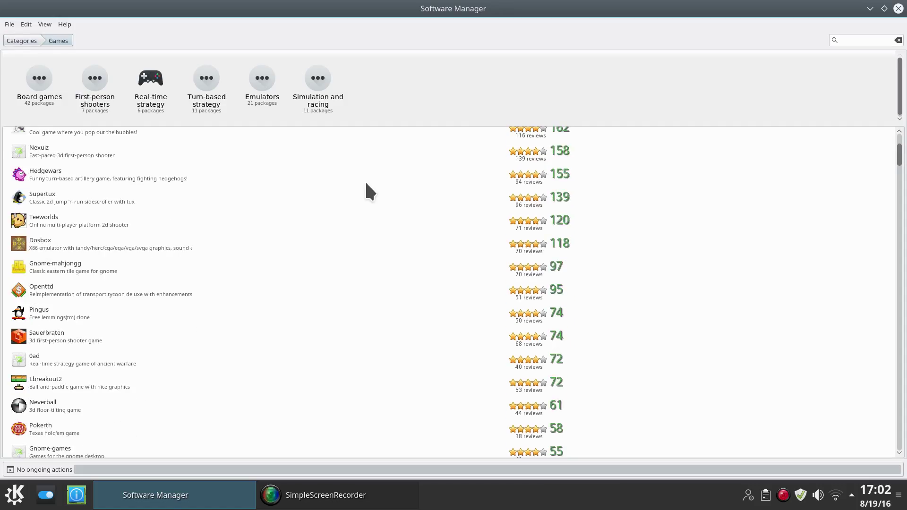
scroll(367, 185, "down", 20)
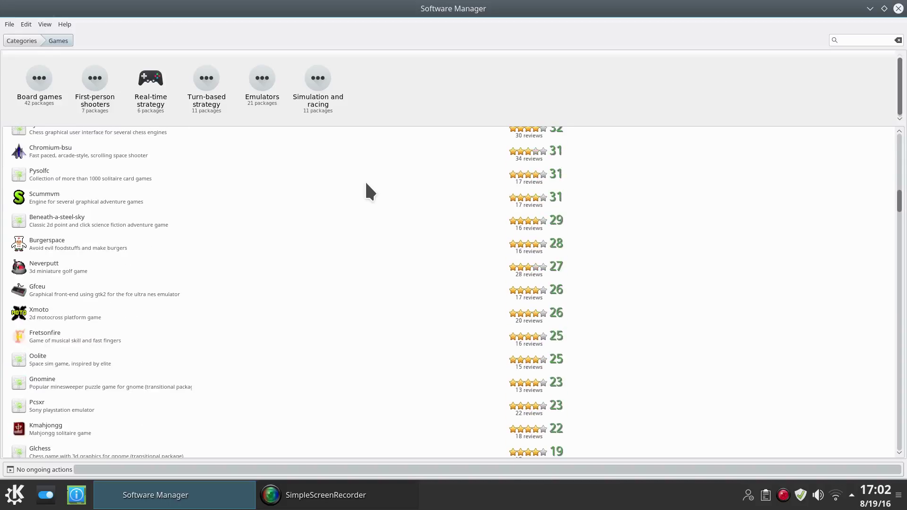
scroll(367, 184, "down", 20)
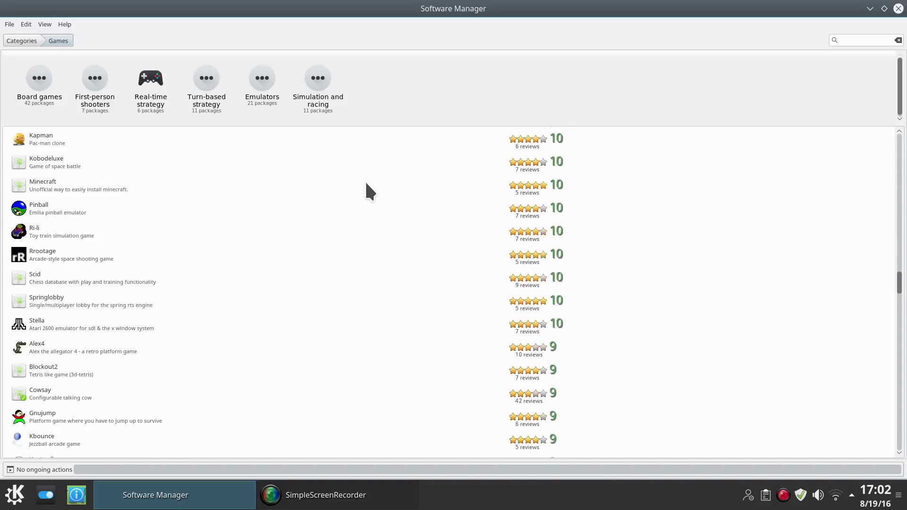
scroll(367, 184, "down", 8)
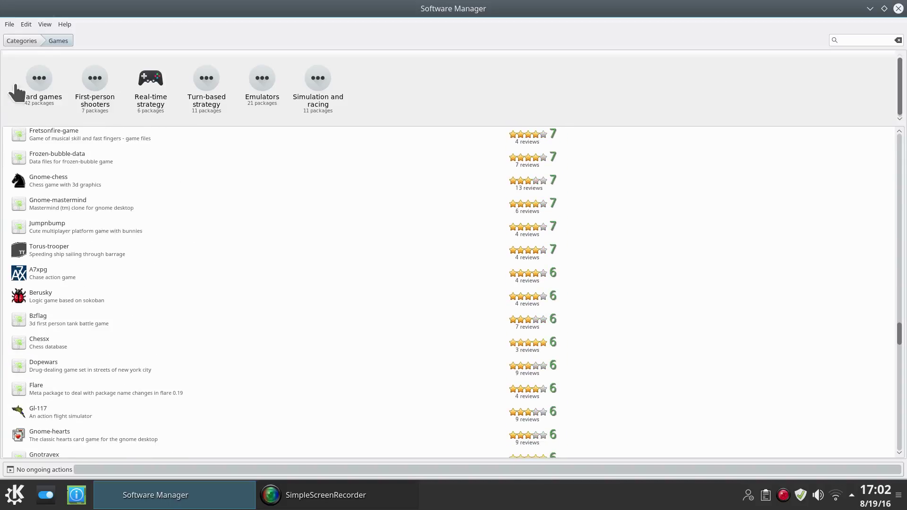
left_click(149, 79)
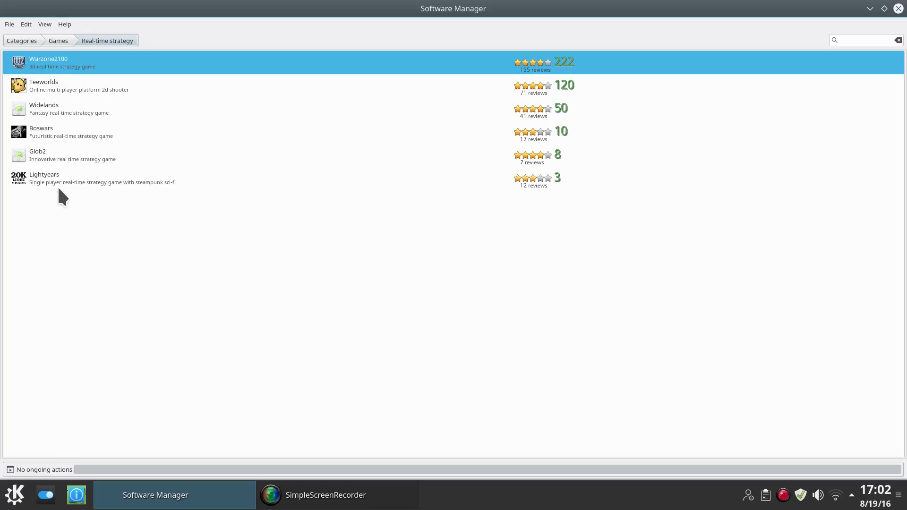
left_click(23, 40)
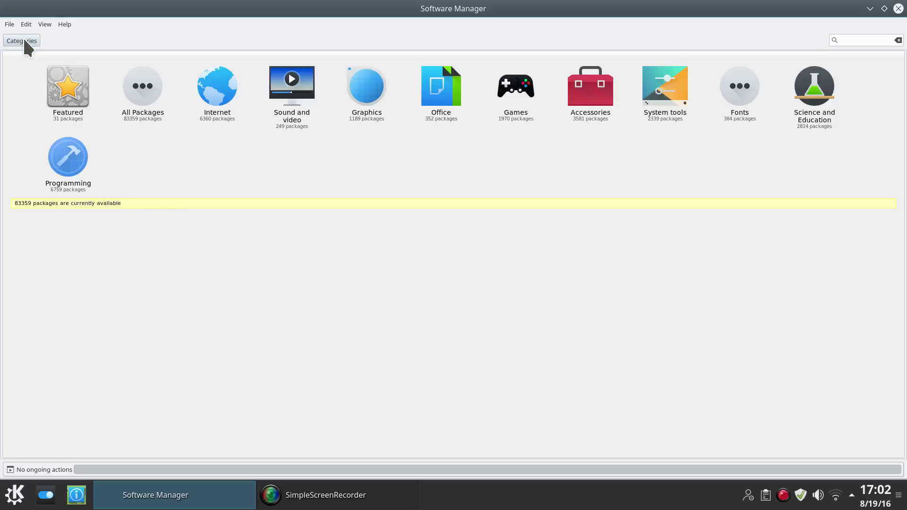
left_click(729, 97)
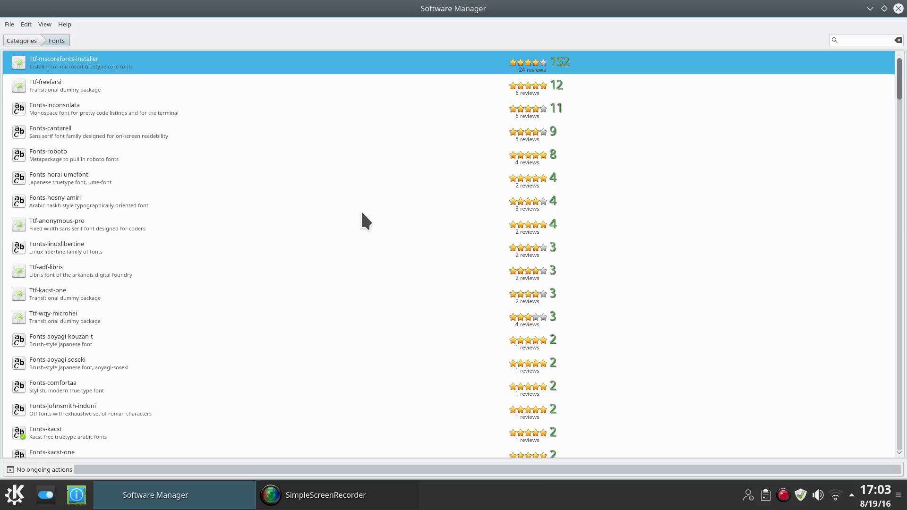
left_click(24, 37)
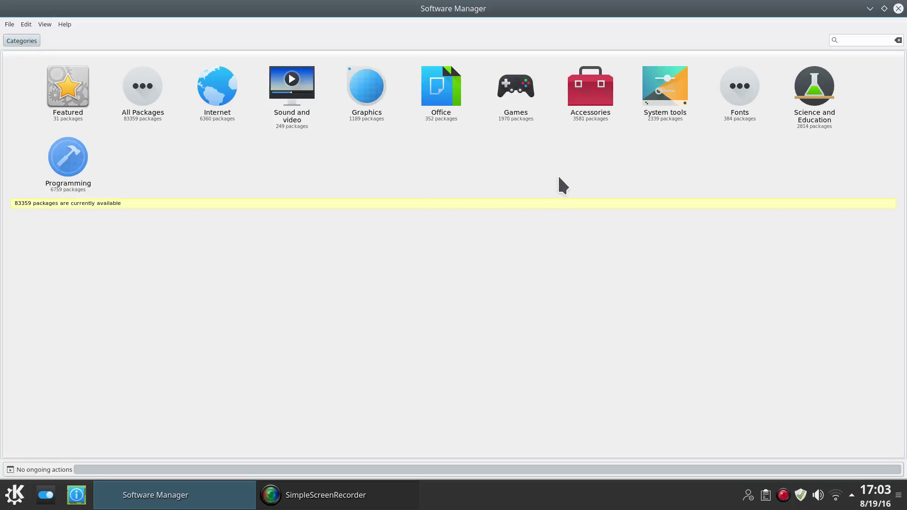
left_click(852, 38)
type("chrome")
key("Return")
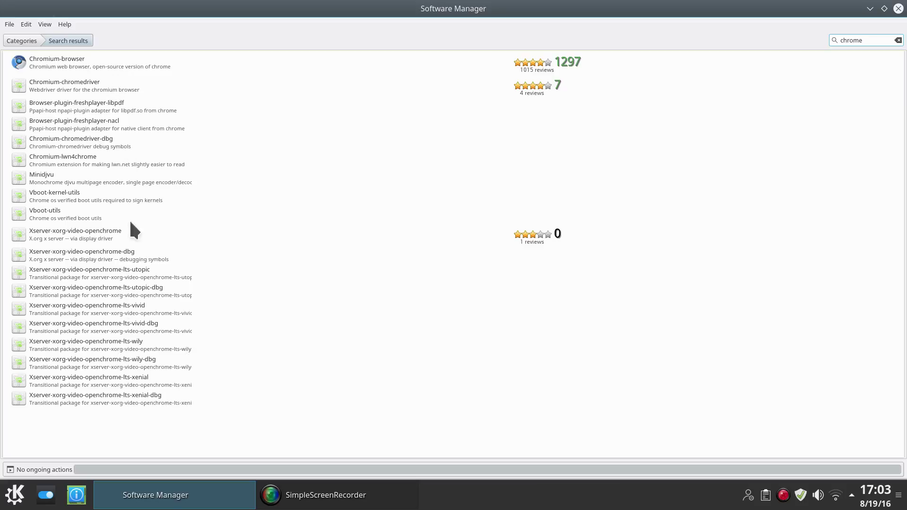
left_click(22, 42)
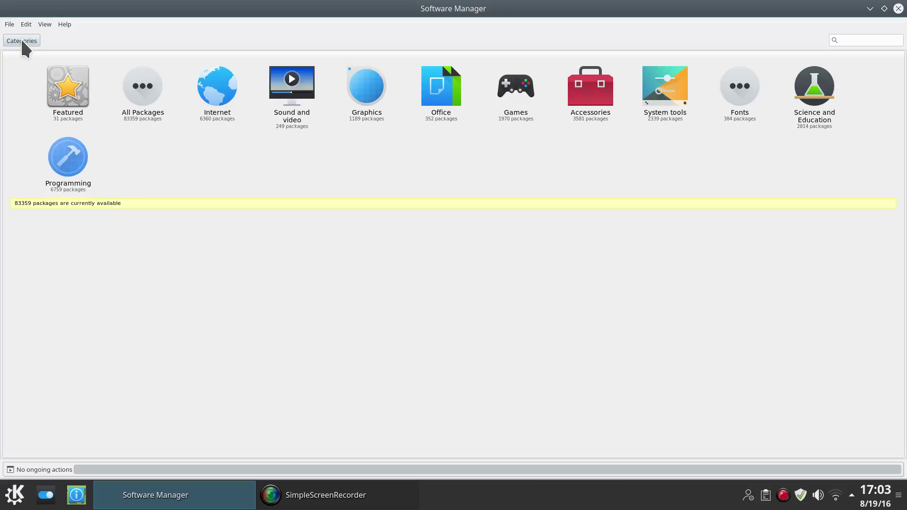
Step: Close Software Manager and bring up the desktop toolbox options menu
left_click(898, 8)
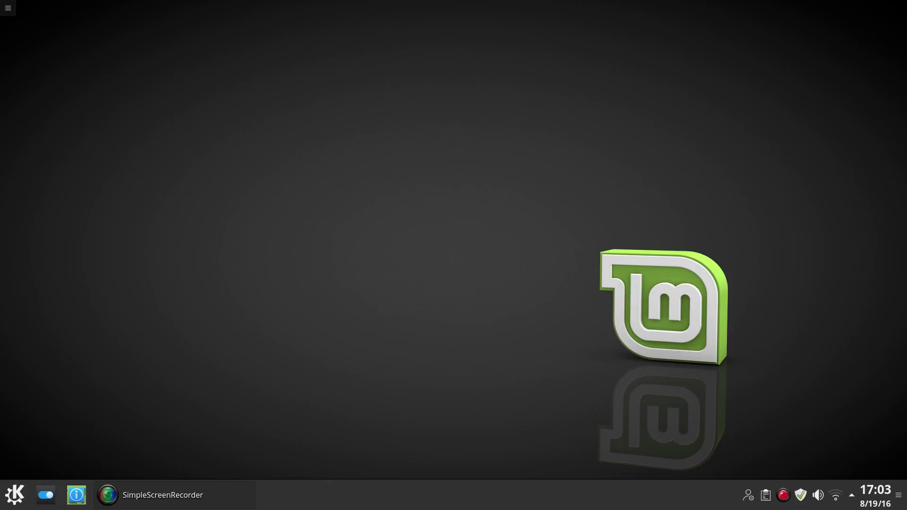
key("alt+F1")
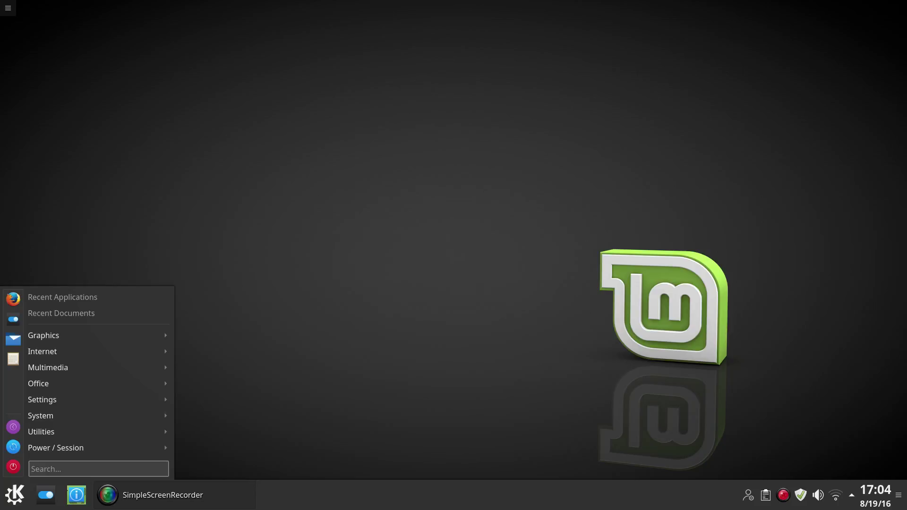
key("alt+F1")
key("alt+F1")
key("alt+F1")
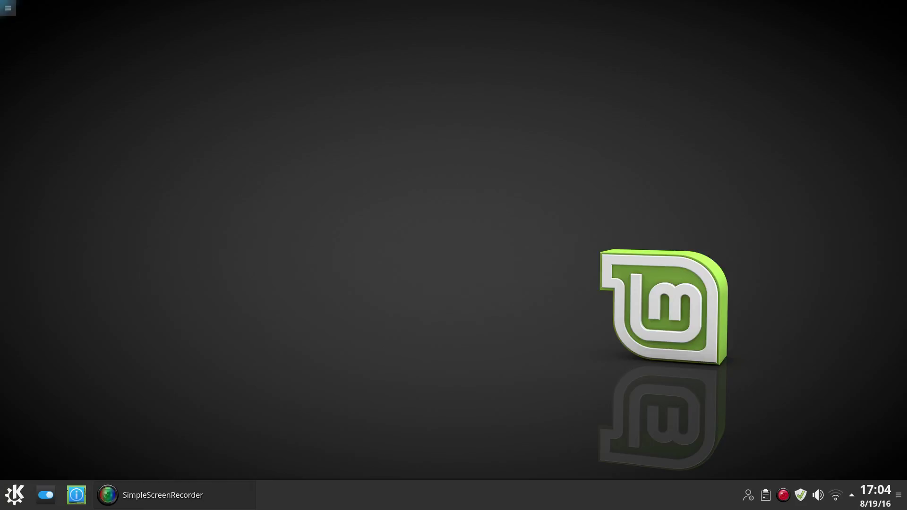
key("Return")
Step: Open Add Widgets and place an Analog Clock widget on the desktop
key("Down")
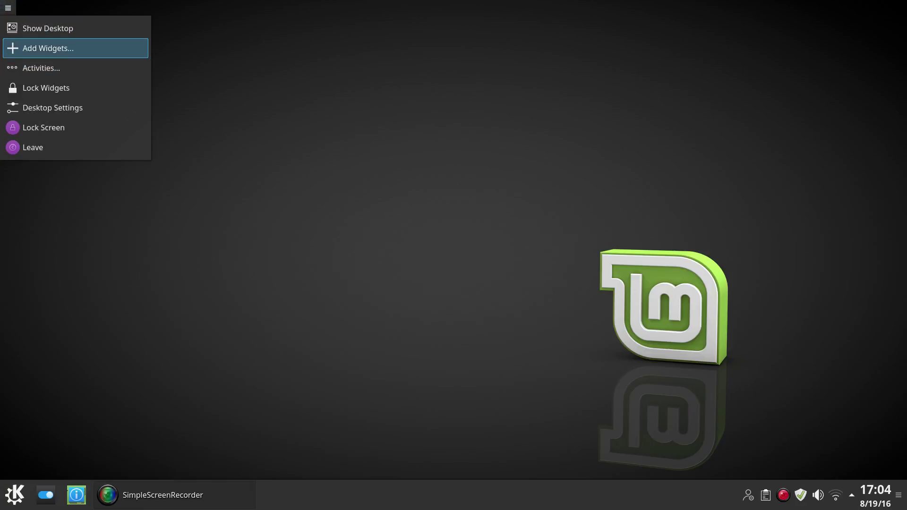
key("Return")
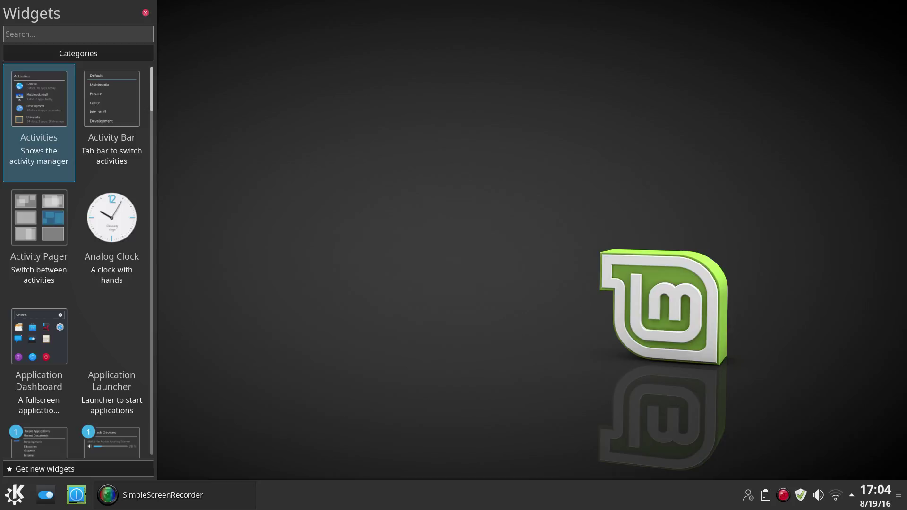
left_click(112, 241)
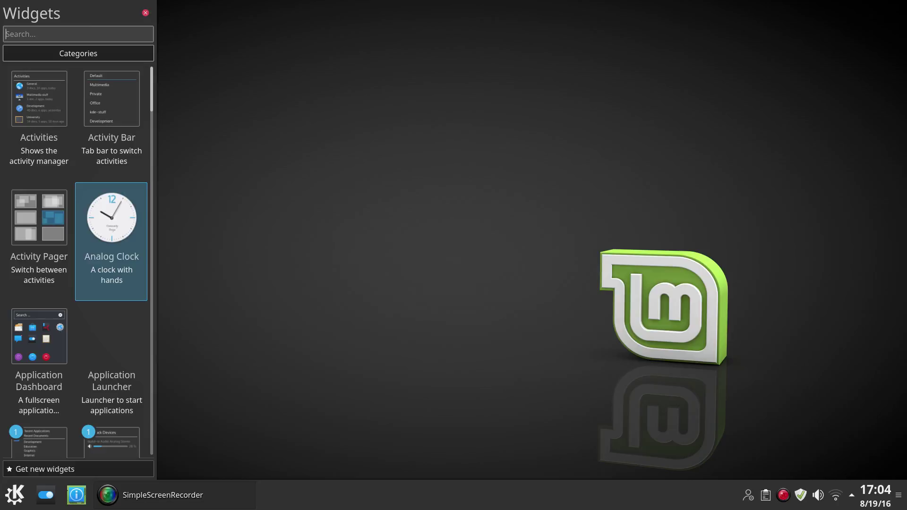
left_click_drag(111, 217, 426, 179)
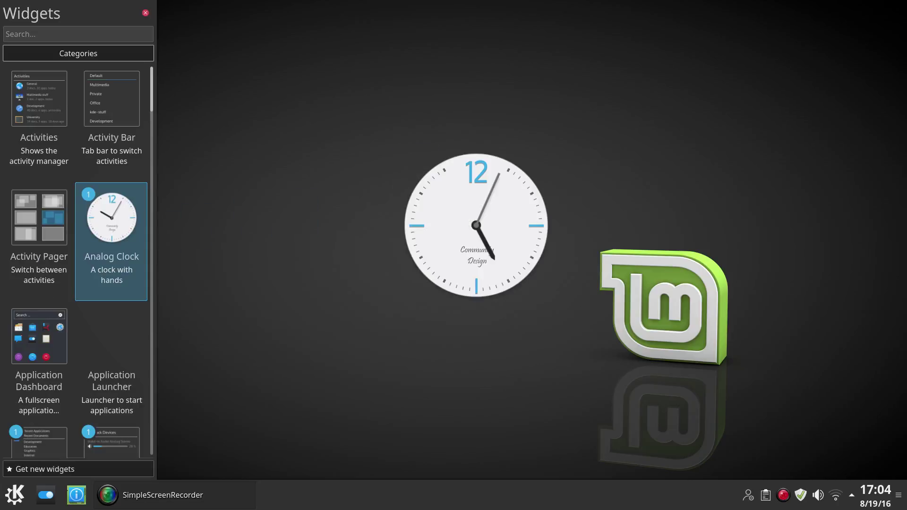
Step: Place a Folder View widget on the desktop from the Widgets panel
scroll(90, 375, "down", 10)
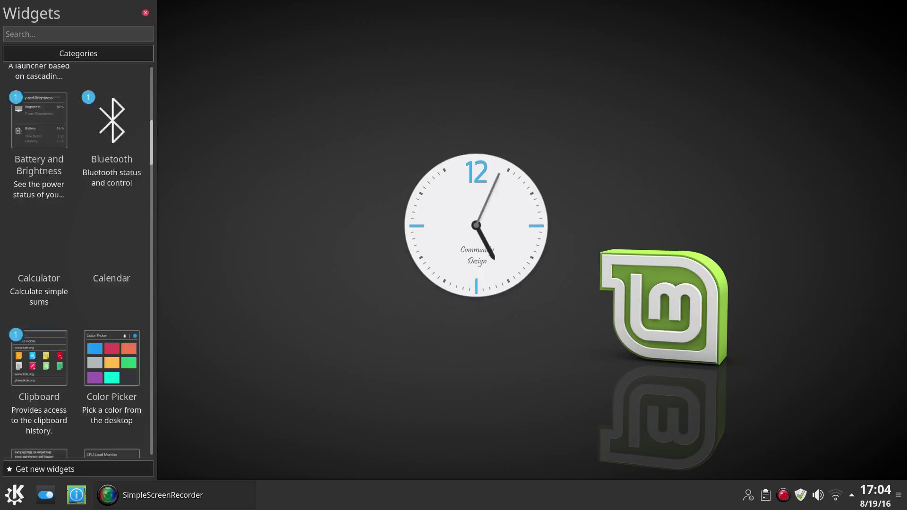
scroll(90, 375, "down", 5)
scroll(90, 376, "down", 5)
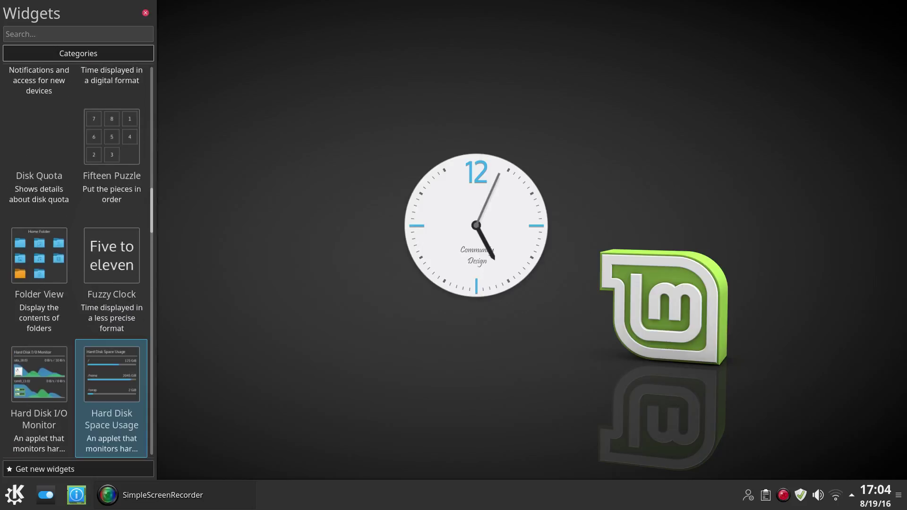
left_click_drag(39, 265, 258, 170)
Step: Drop the folder widget at the top-left of the desktop and enlarge it
left_click(146, 12)
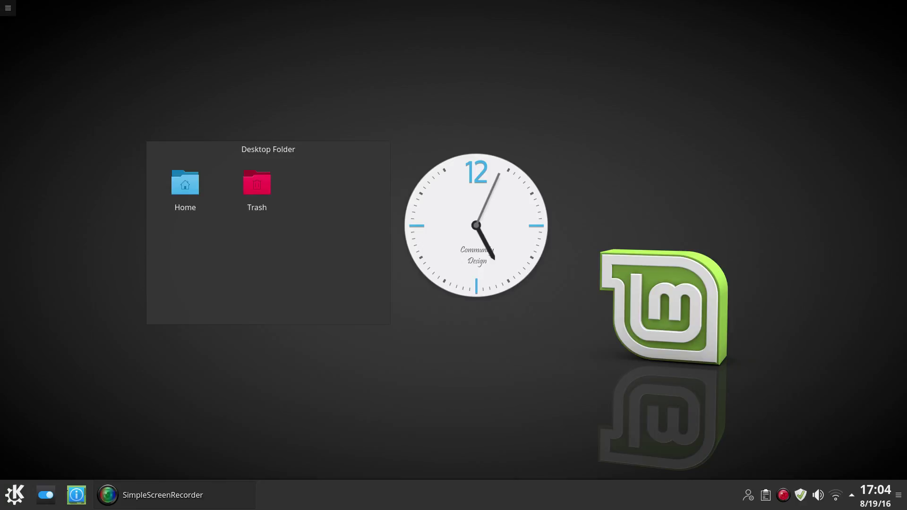
left_click_drag(268, 150, 171, 89)
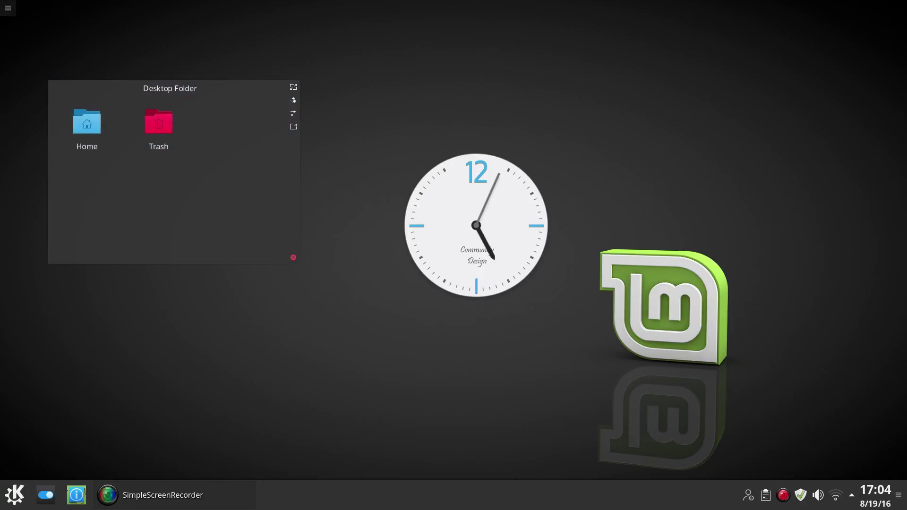
left_click_drag(293, 88, 278, 50)
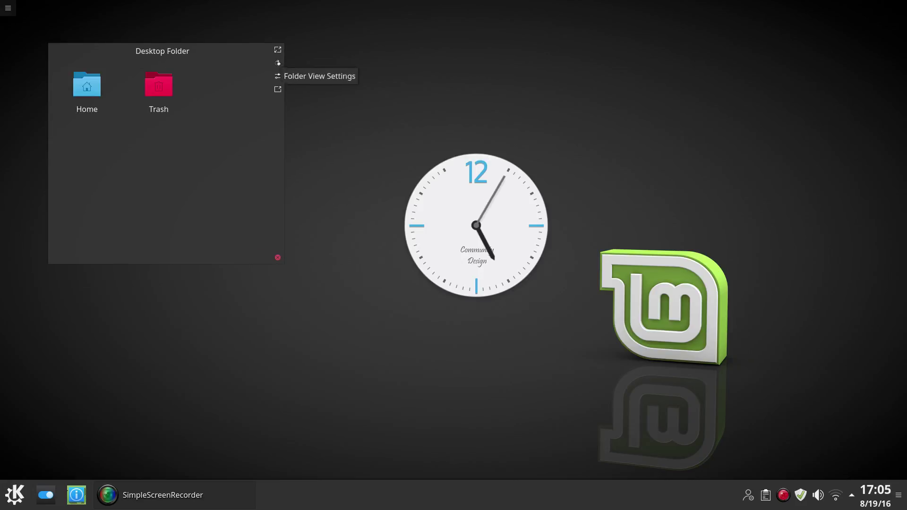
Step: Set the folder widget to Show a place: Home, then open and close Pictures from it
left_click(277, 76)
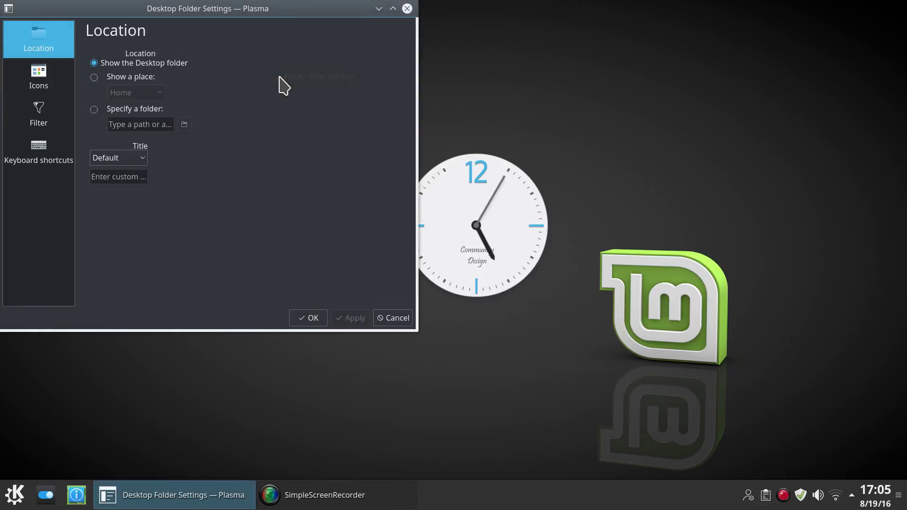
left_click(118, 77)
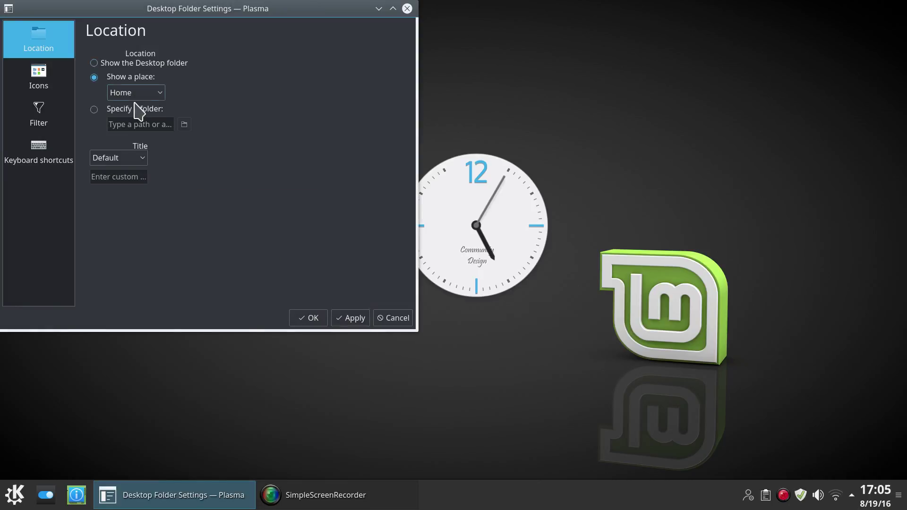
left_click(137, 93)
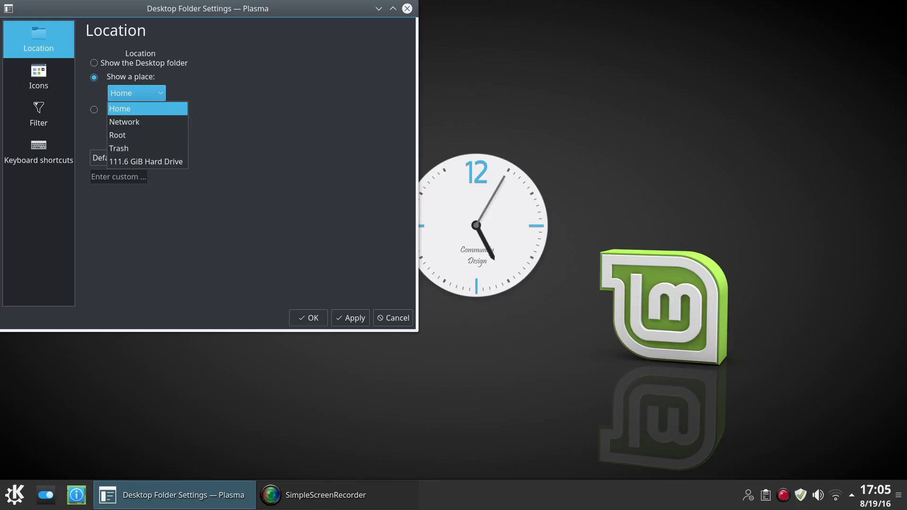
left_click(120, 108)
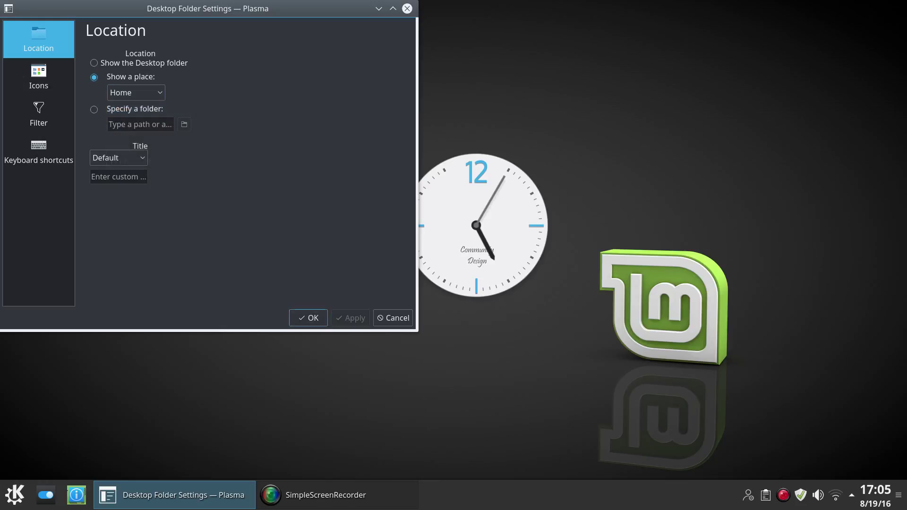
left_click(351, 318)
left_click(308, 318)
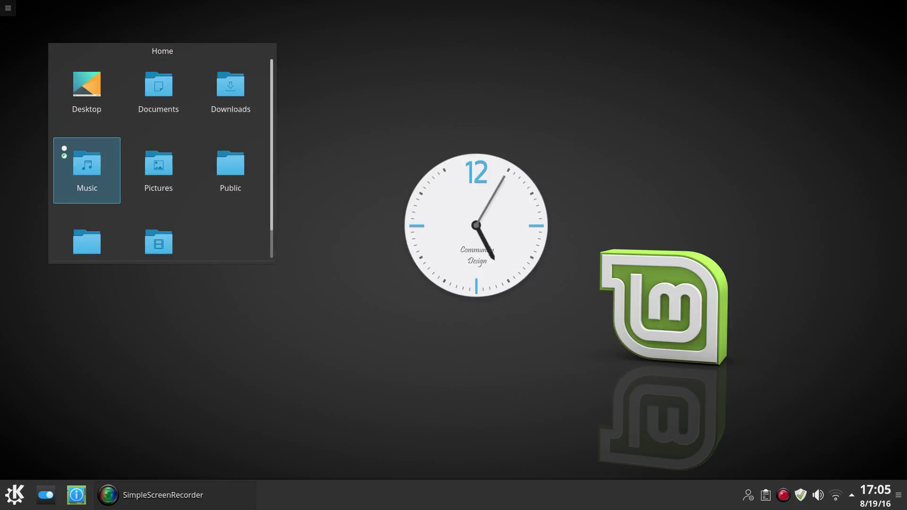
left_click(160, 187)
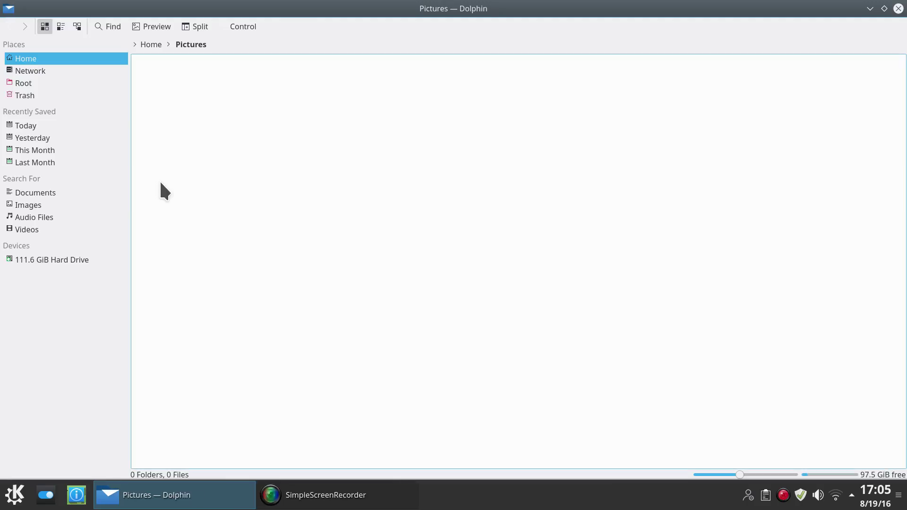
left_click(899, 8)
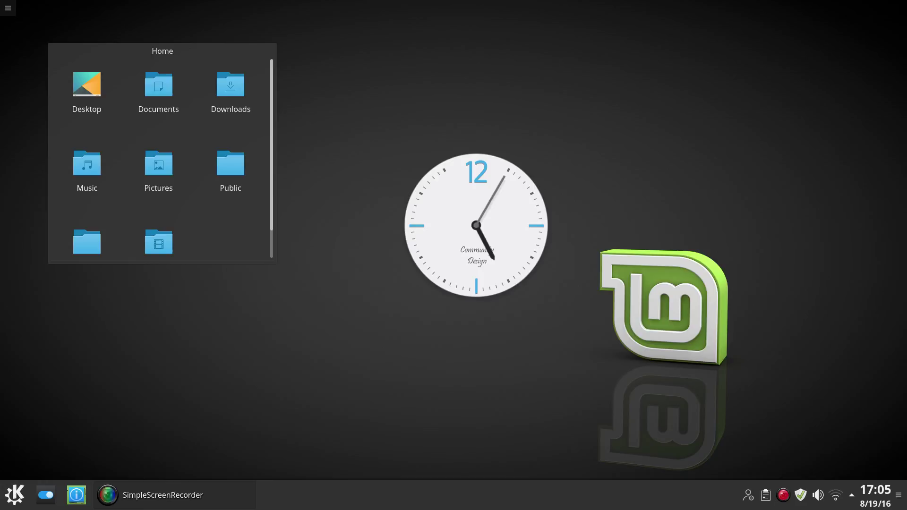
Step: Move the analog clock to the lower middle of the desktop and enlarge it
left_click_drag(477, 226, 462, 127)
left_click_drag(548, 51, 762, 28)
left_click_drag(568, 116, 469, 342)
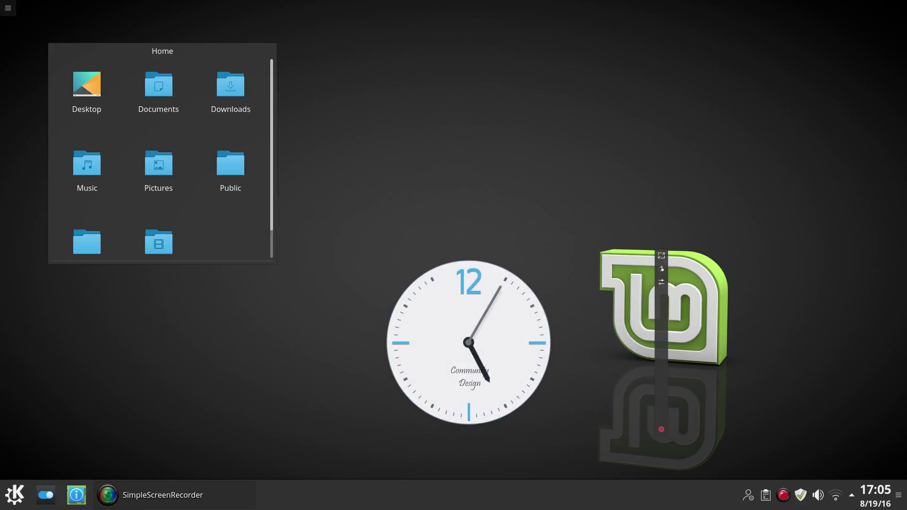
left_click_drag(661, 256, 812, 51)
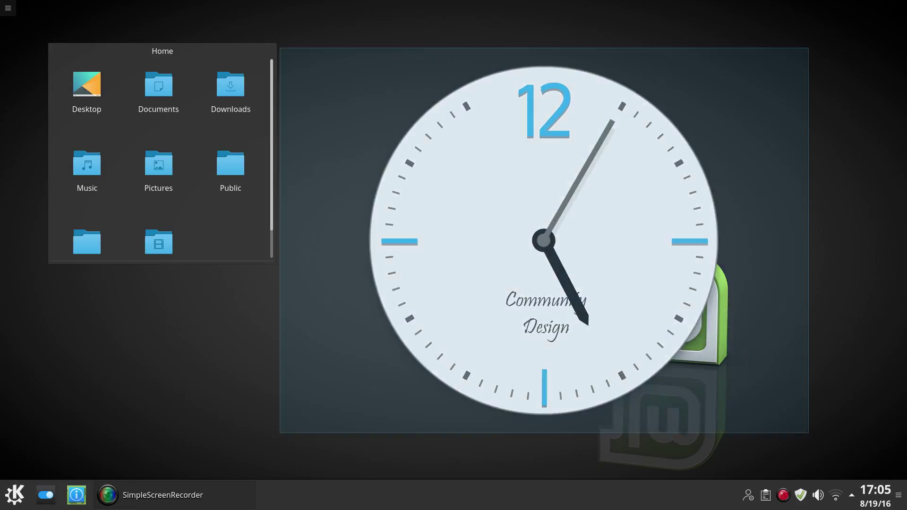
Step: Check the clock's month calendar, then shrink the clock beside the Mint logo
left_click(630, 212)
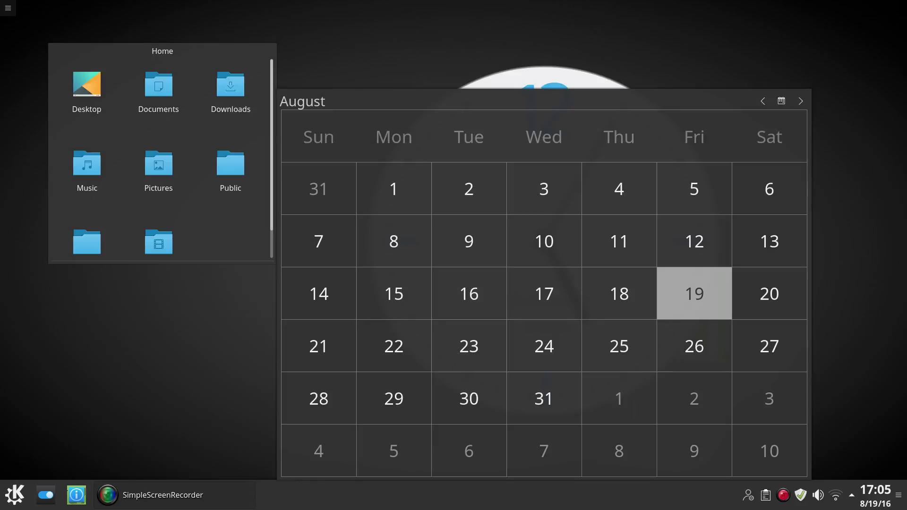
key("Escape")
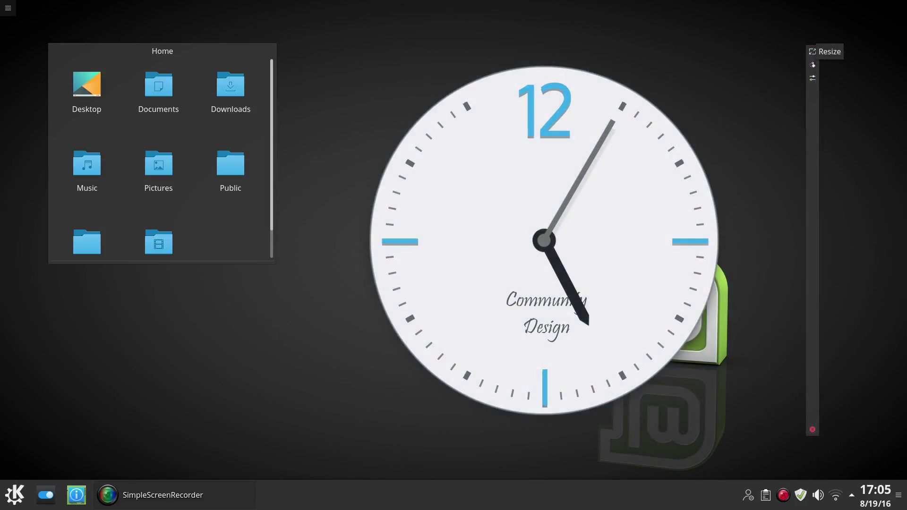
left_click_drag(813, 51, 563, 241)
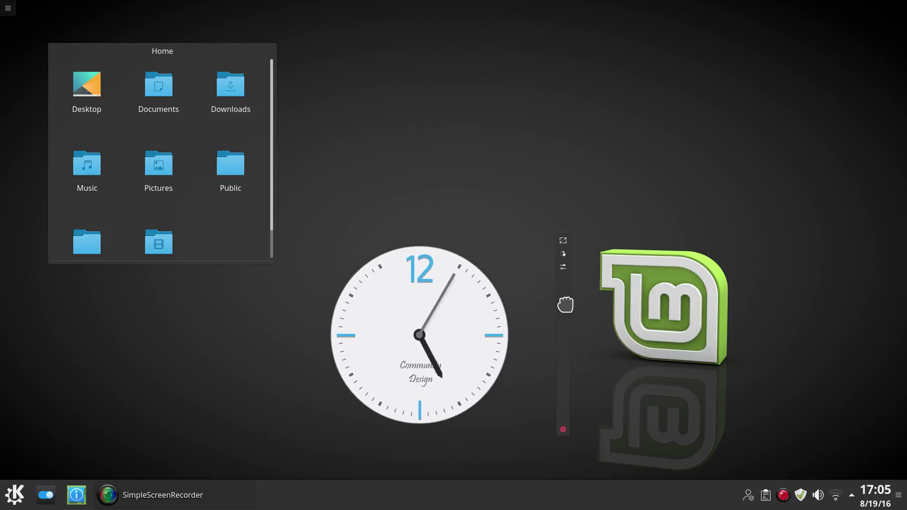